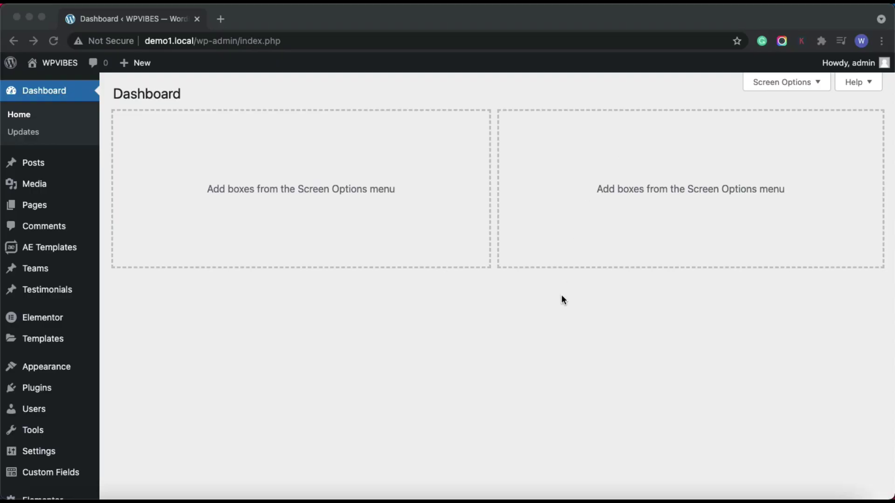
- Start a new testimonial post and check its document settings panel
{"action": "left_click", "coordinate": [562, 296]}
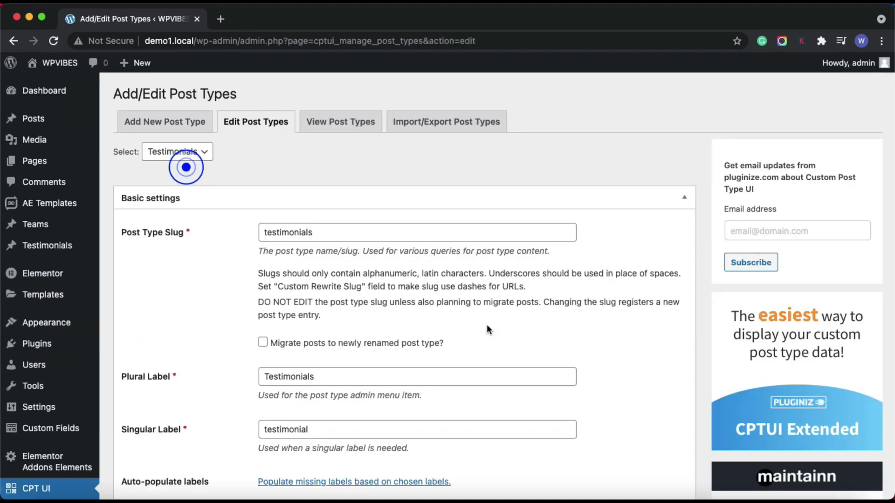
{"action": "scroll", "coordinate": [487, 326], "scroll_direction": "down", "scroll_amount": 3}
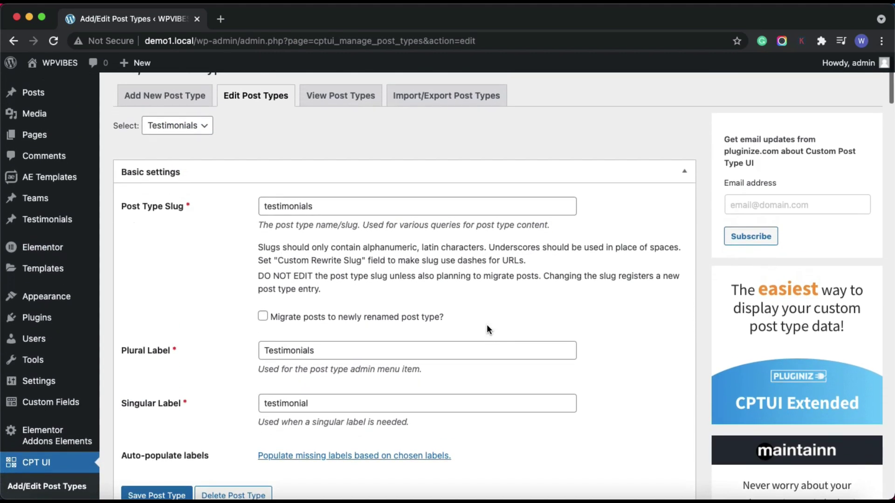
{"action": "scroll", "coordinate": [486, 329], "scroll_direction": "up", "scroll_amount": 1}
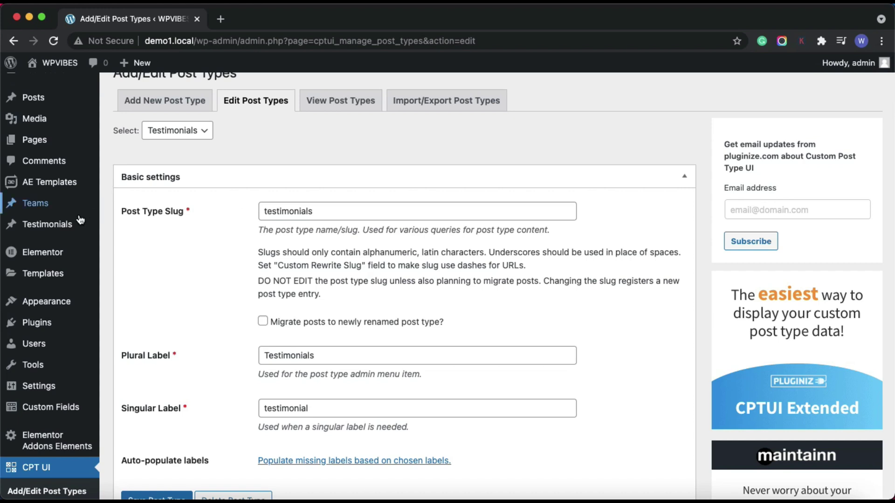
{"action": "mouse_move", "coordinate": [61, 227]}
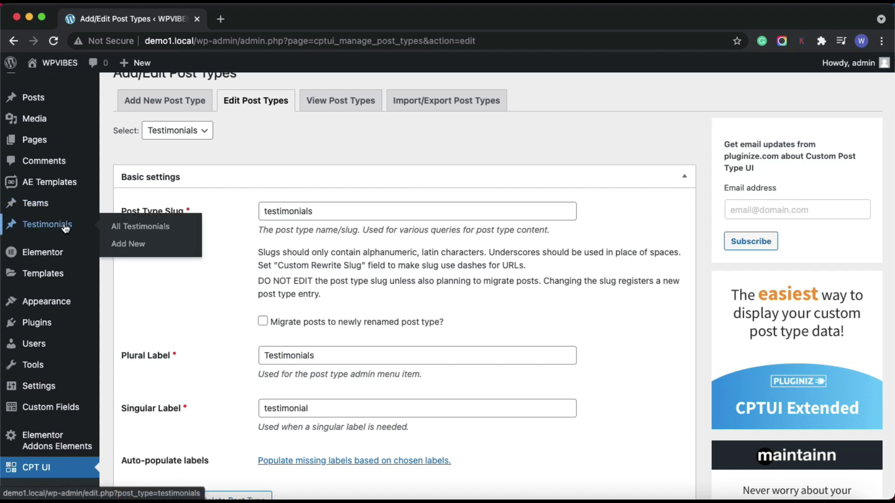
{"action": "left_click", "coordinate": [125, 244]}
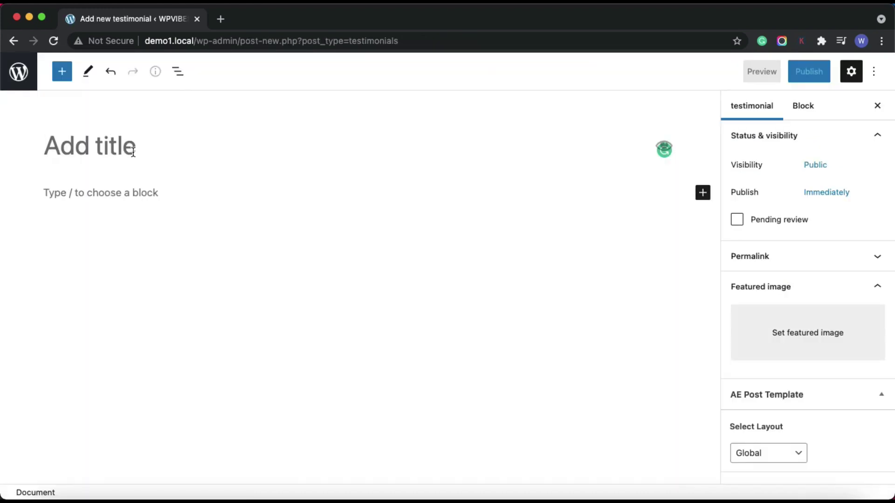
{"action": "left_click", "coordinate": [128, 196]}
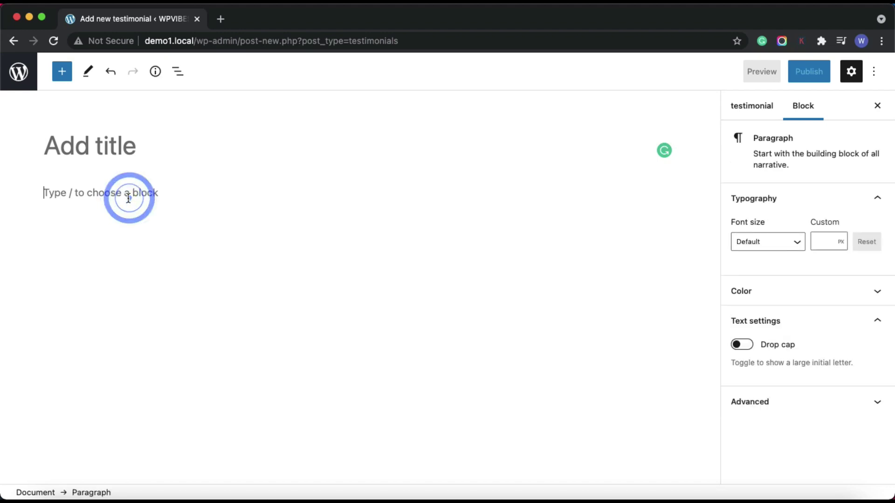
{"action": "left_click", "coordinate": [744, 106]}
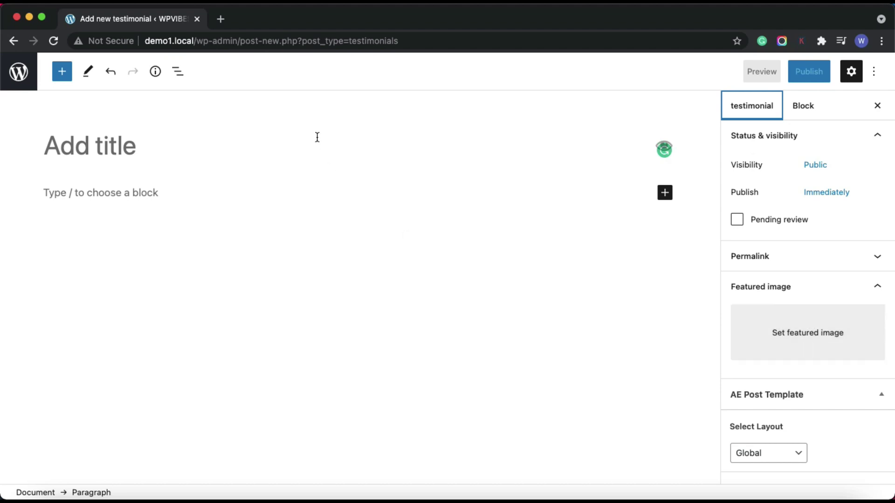
- Create a new custom field group titled 'Client Testimonail'
{"action": "left_click", "coordinate": [11, 42]}
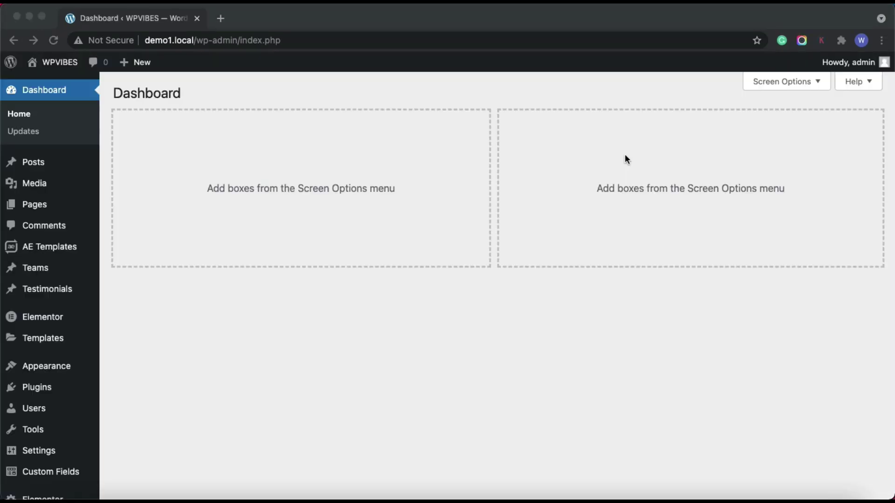
{"action": "mouse_move", "coordinate": [80, 476]}
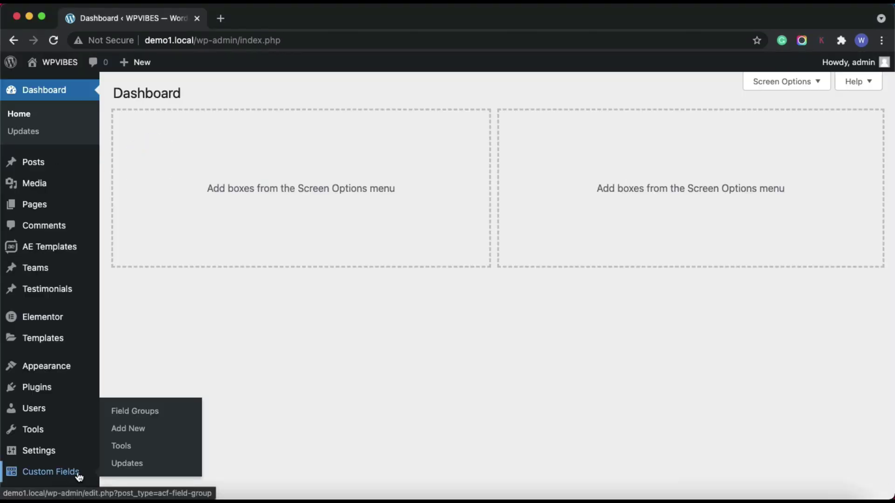
{"action": "left_click", "coordinate": [123, 429]}
{"action": "left_click", "coordinate": [176, 166]}
{"action": "type", "text": "Client Testimonail"}
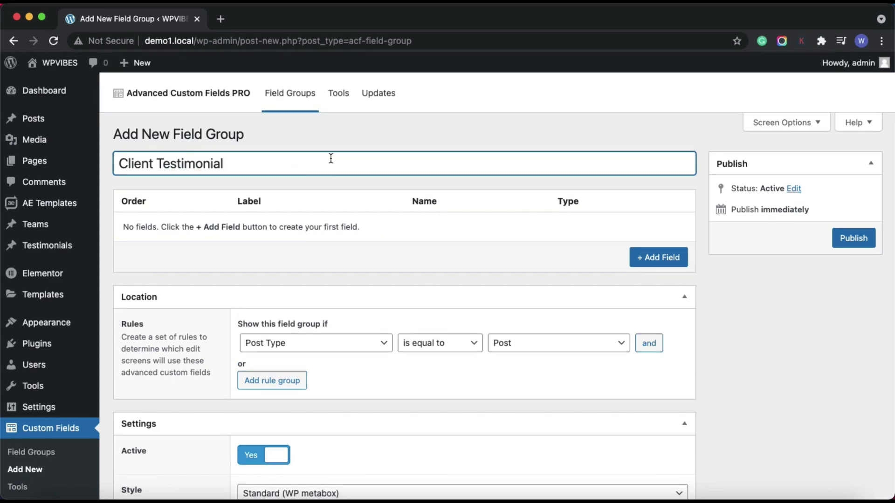
- Add Author Name and Author Designation fields, show them on testimonial posts, and publish
{"action": "left_click", "coordinate": [639, 255]}
{"action": "type", "text": "Author Name"}
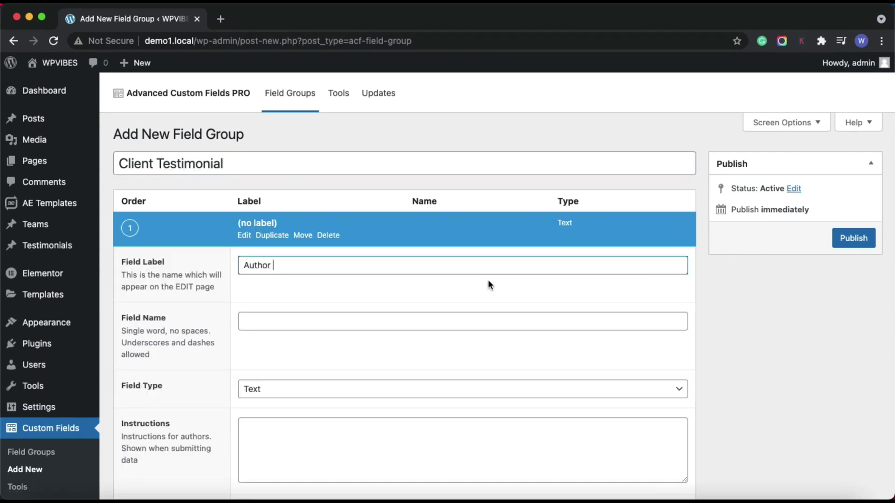
{"action": "left_click", "coordinate": [446, 317]}
{"action": "type", "text": "Au"}
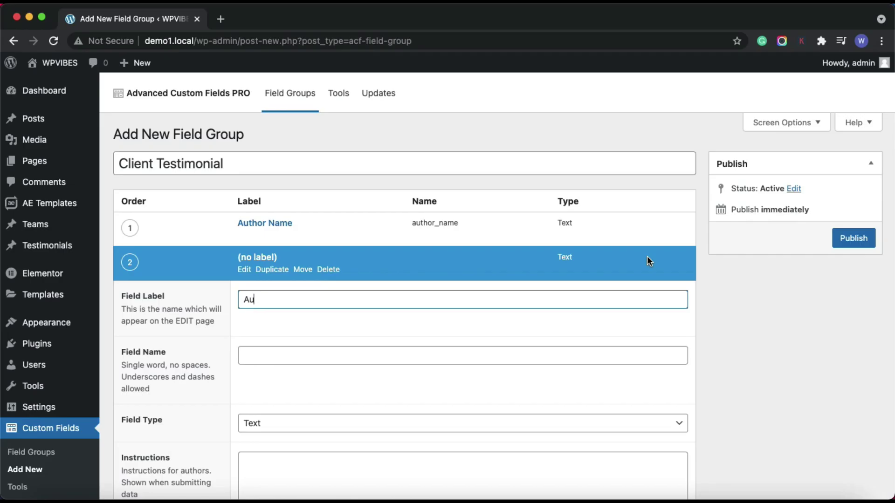
{"action": "type", "text": "thor Designation"}
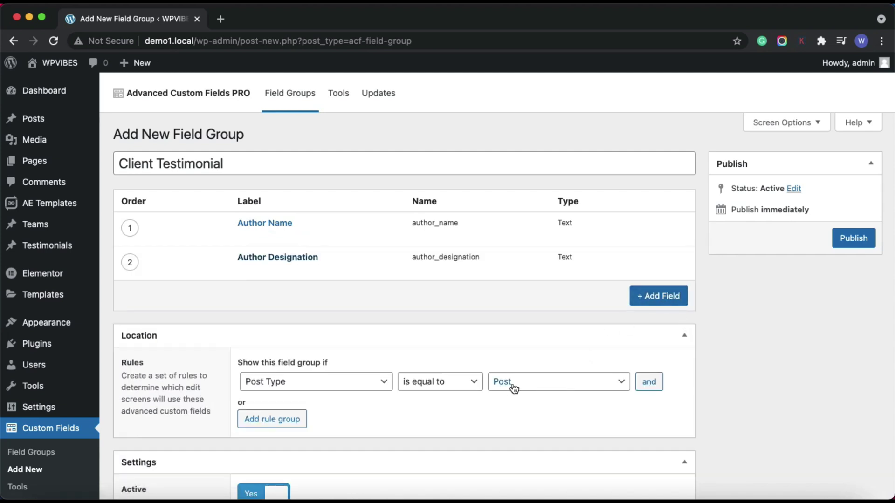
{"action": "left_click", "coordinate": [548, 389]}
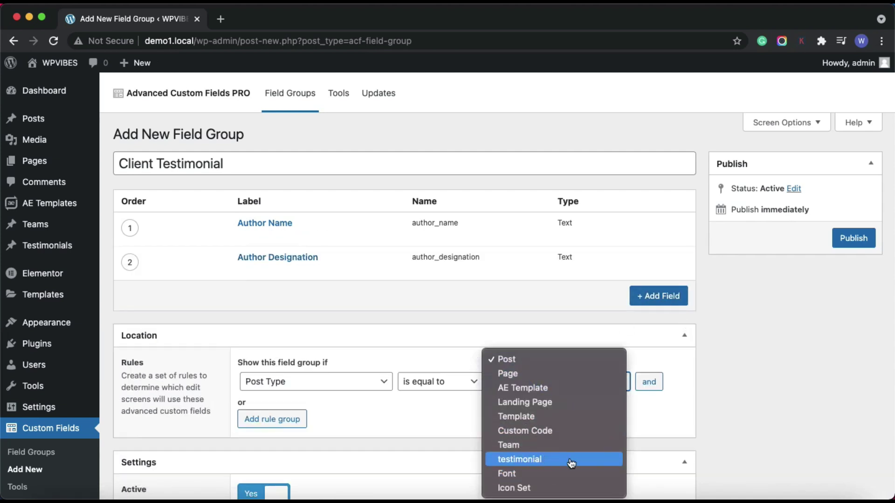
{"action": "left_click", "coordinate": [568, 461]}
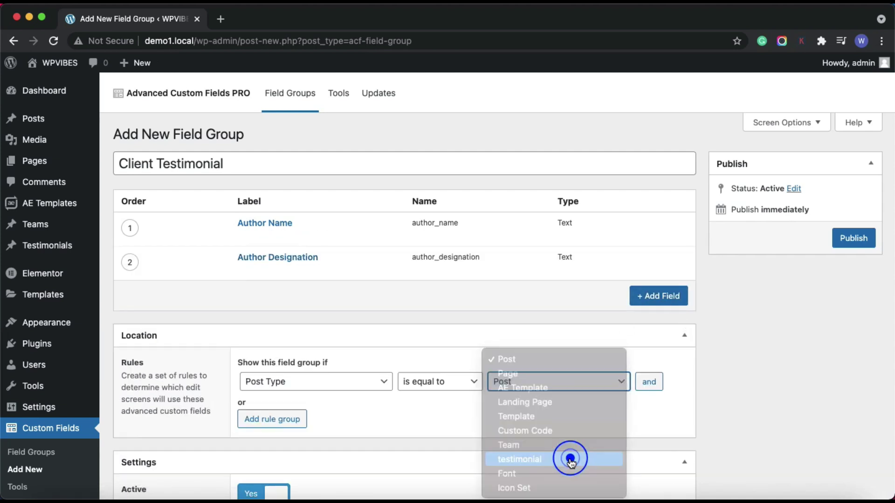
{"action": "left_click", "coordinate": [851, 239]}
- Start a new testimonial titled 'Tuple' and paste the sample quote into its body
{"action": "mouse_move", "coordinate": [61, 250]}
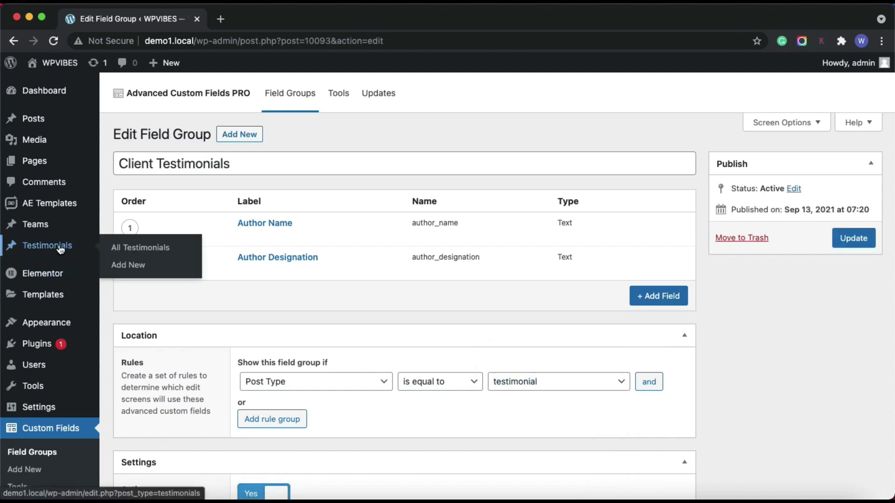
{"action": "left_click", "coordinate": [119, 265]}
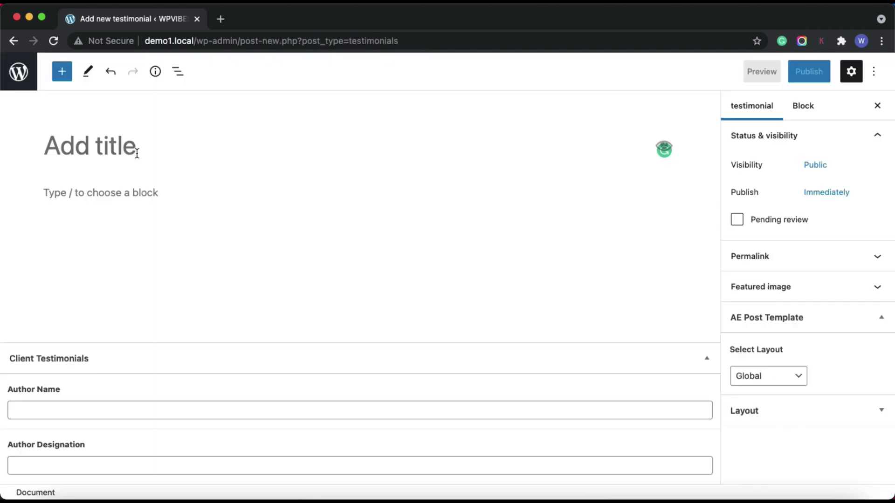
{"action": "type", "text": "Tuple"}
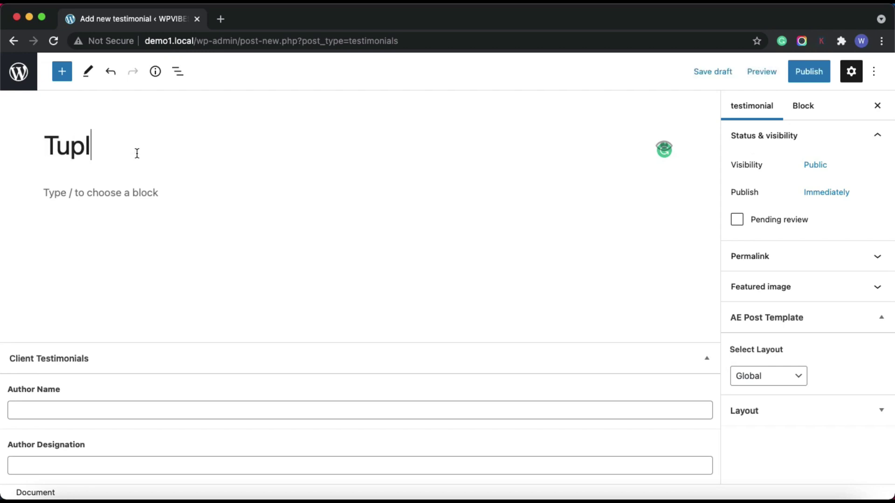
{"action": "left_click", "coordinate": [116, 194]}
{"action": "type", "text": "Pellentesque sed urna vel ex finibus auctor eu a nisi. Donec quis eros id mauris pulvinar luctus. Cras quis malesuada orci. Aliquam erat volutpat. Aenean efficitur eros sit amet ipsum consectetur, et molestie ipsum mattis."}
- Enter the author's name and the designation 'CEO, Tuple'
{"action": "left_click", "coordinate": [150, 408]}
{"action": "type", "text": "Ju"}
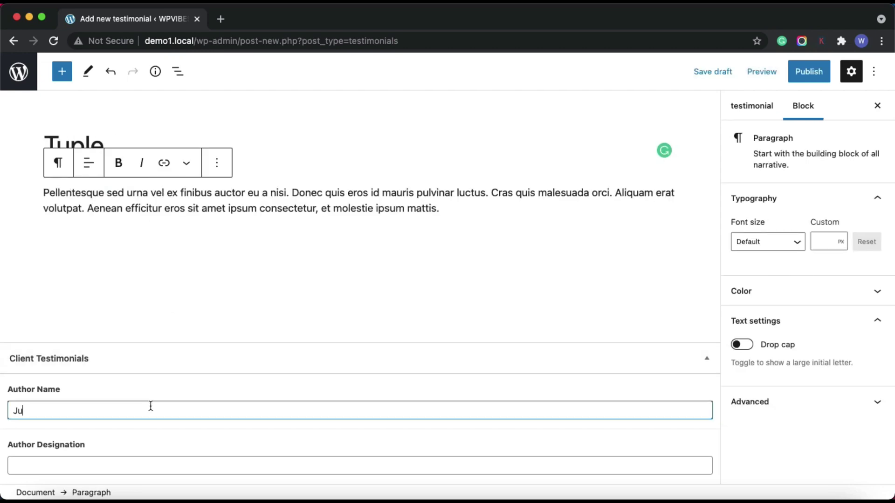
{"action": "type", "text": "dith black"}
{"action": "key", "text": "Tab"}
{"action": "type", "text": "CEO, Tuple"}
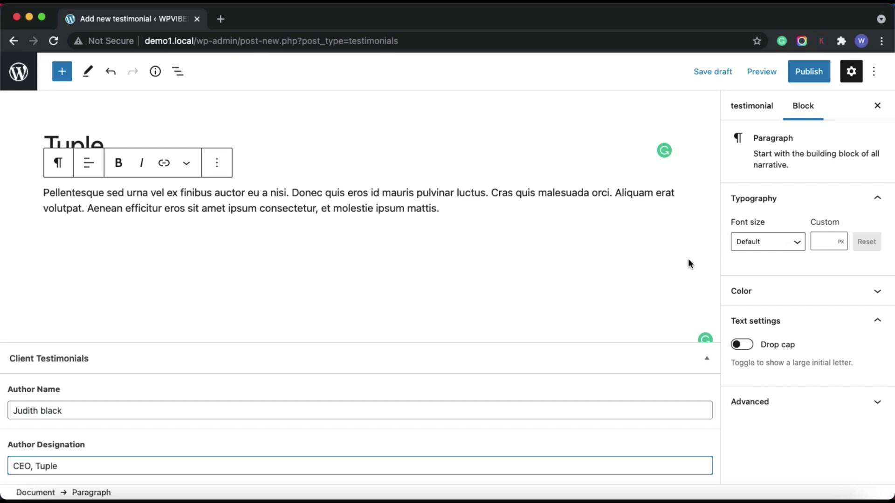
- Set the red-sweater portrait from the Media Library as the featured image
{"action": "left_click", "coordinate": [752, 106]}
{"action": "left_click", "coordinate": [802, 317]}
{"action": "left_click", "coordinate": [354, 217]}
{"action": "left_click", "coordinate": [794, 462]}
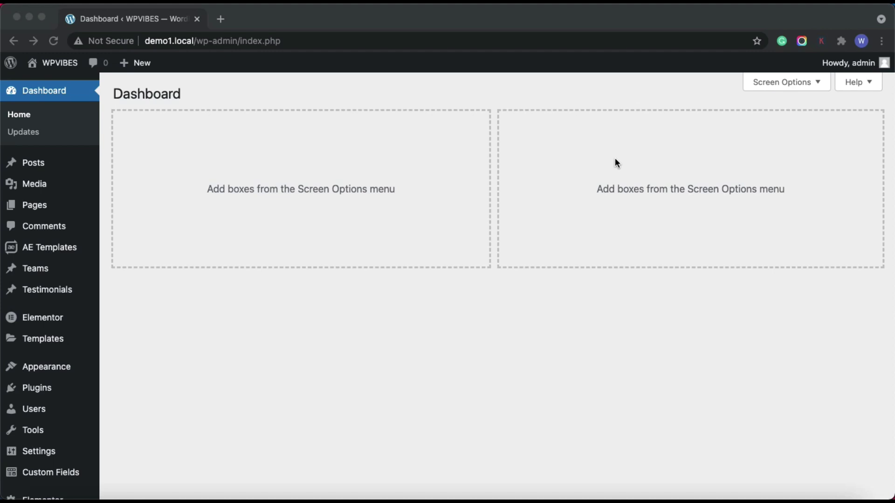
- Create a new AE template named 'Testimonial Layout'
{"action": "left_click", "coordinate": [615, 160]}
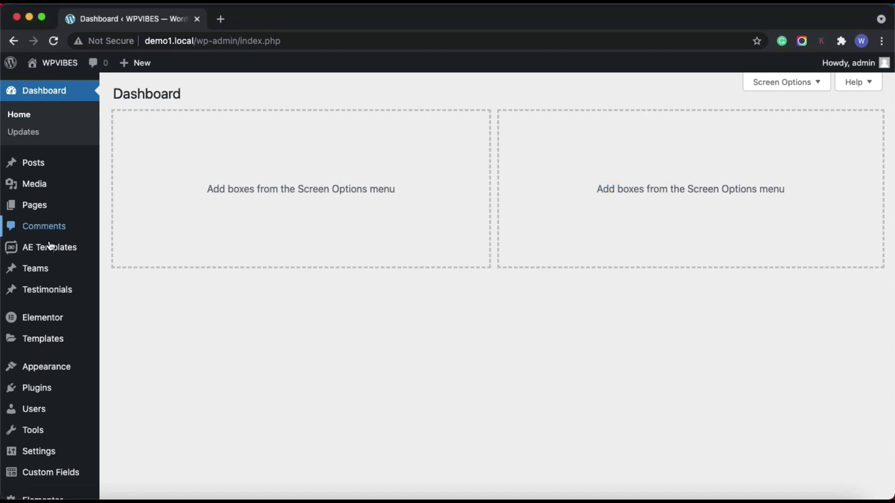
{"action": "mouse_move", "coordinate": [50, 247]}
{"action": "left_click", "coordinate": [120, 267]}
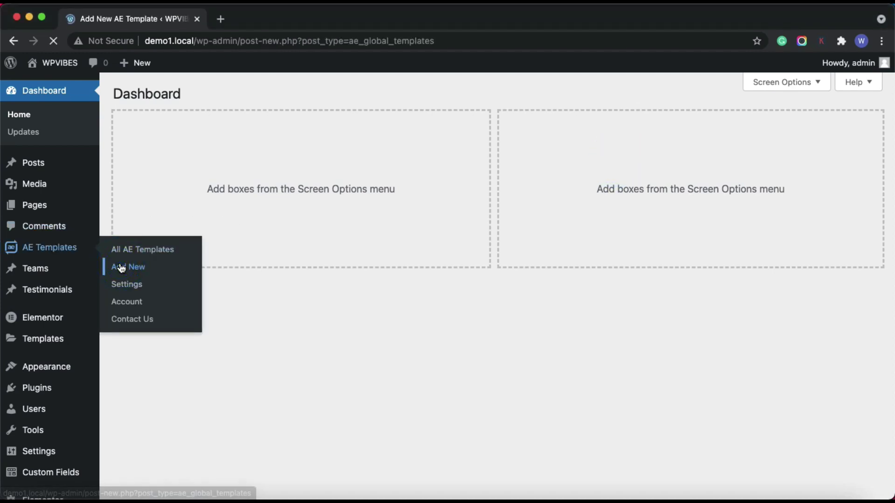
{"action": "type", "text": "Testim"}
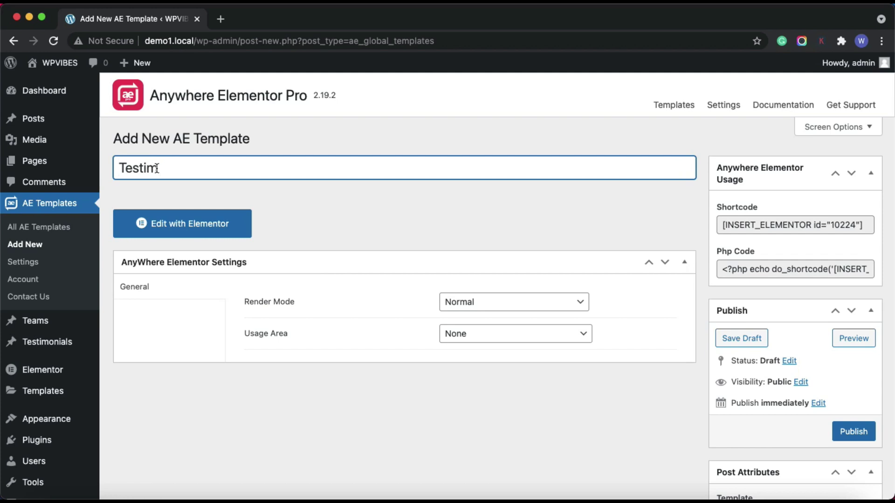
{"action": "type", "text": "onial Layout"}
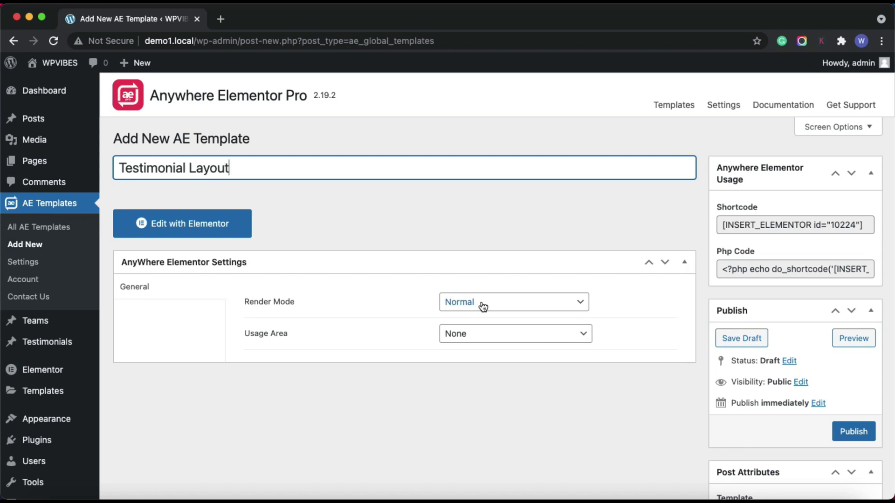
- Set Render Mode to Block Layout and choose TUPLE as the preview post
{"action": "left_click", "coordinate": [484, 303]}
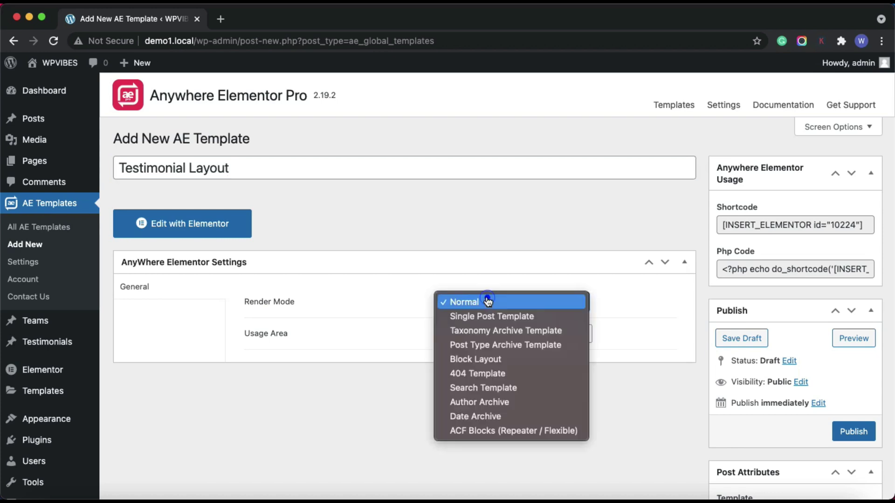
{"action": "left_click", "coordinate": [484, 360]}
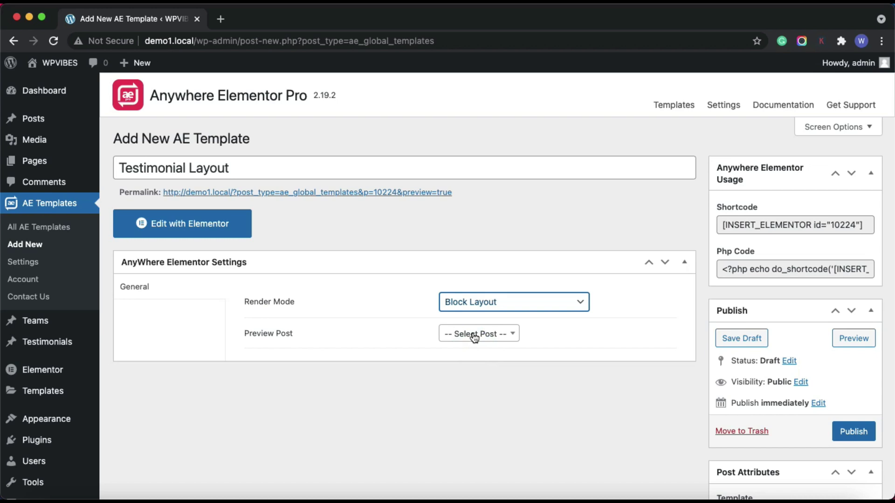
{"action": "left_click", "coordinate": [475, 334]}
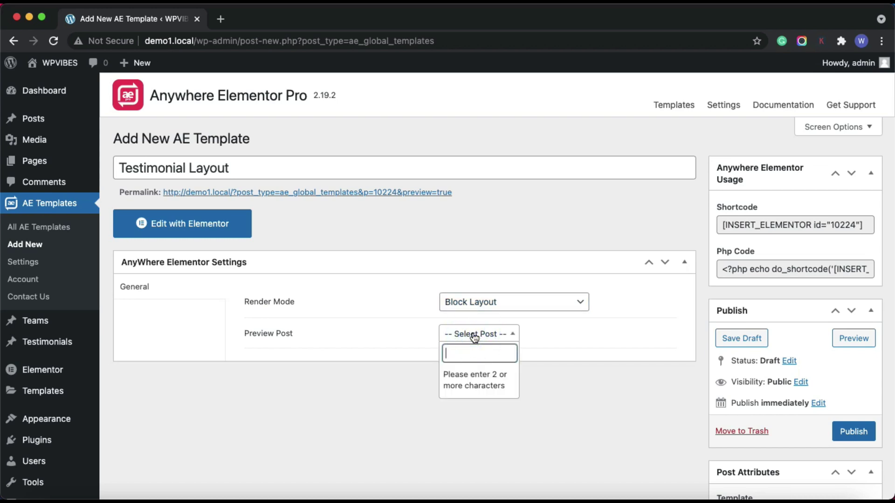
{"action": "type", "text": "tu"}
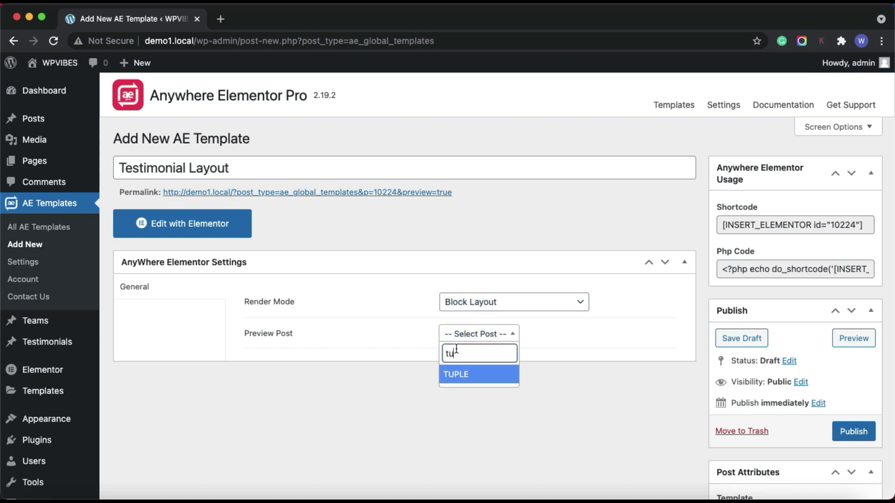
{"action": "left_click", "coordinate": [480, 374]}
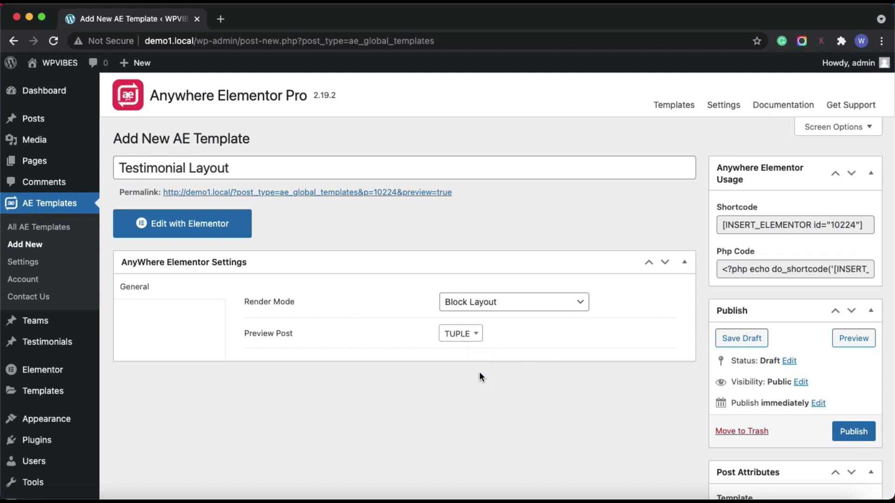
- Open the Testimonial Layout template in Elementor and browse the widget panel
{"action": "left_click", "coordinate": [221, 235]}
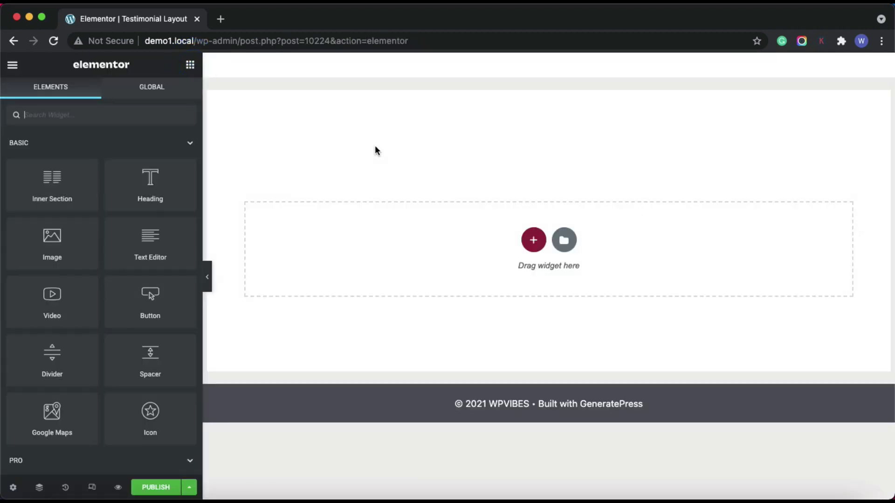
{"action": "scroll", "coordinate": [60, 224], "scroll_direction": "down", "scroll_amount": 15}
{"action": "scroll", "coordinate": [59, 221], "scroll_direction": "down", "scroll_amount": 1}
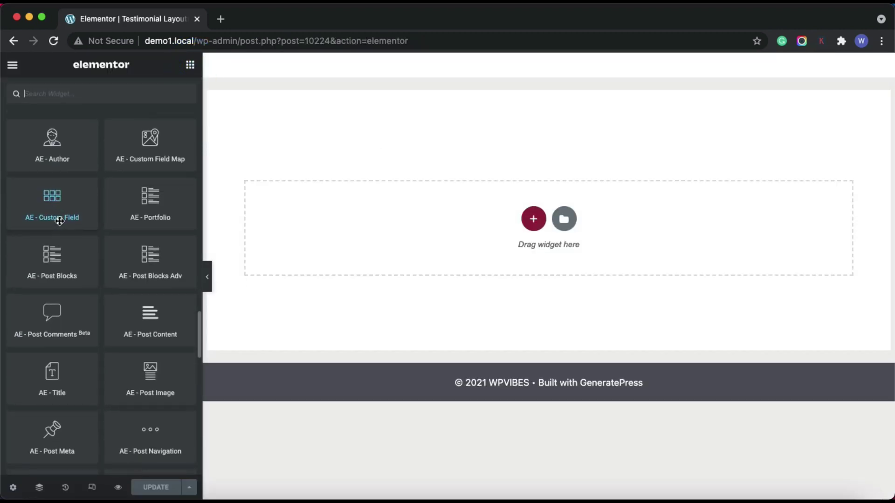
{"action": "scroll", "coordinate": [59, 221], "scroll_direction": "up", "scroll_amount": 1}
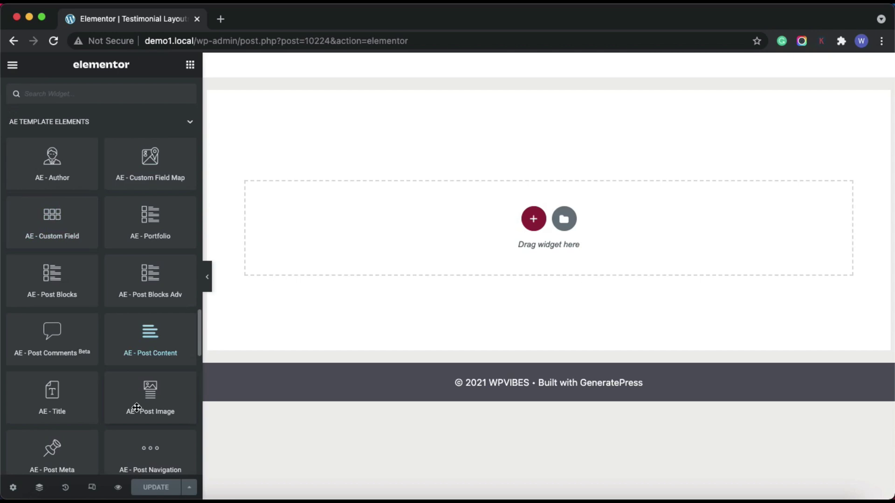
{"action": "scroll", "coordinate": [48, 116], "scroll_direction": "up", "scroll_amount": 15}
{"action": "left_click", "coordinate": [52, 117]}
{"action": "scroll", "coordinate": [60, 221], "scroll_direction": "down", "scroll_amount": 3}
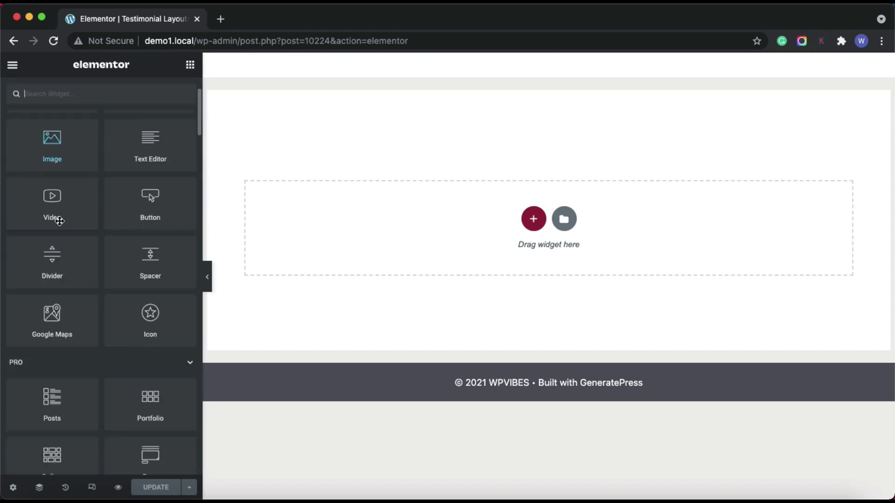
{"action": "scroll", "coordinate": [59, 221], "scroll_direction": "up", "scroll_amount": 3}
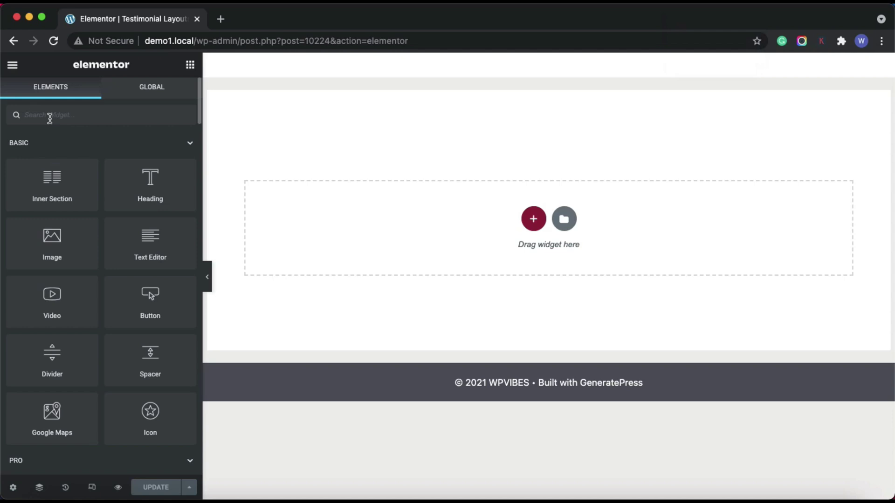
{"action": "scroll", "coordinate": [136, 410], "scroll_direction": "down", "scroll_amount": 15}
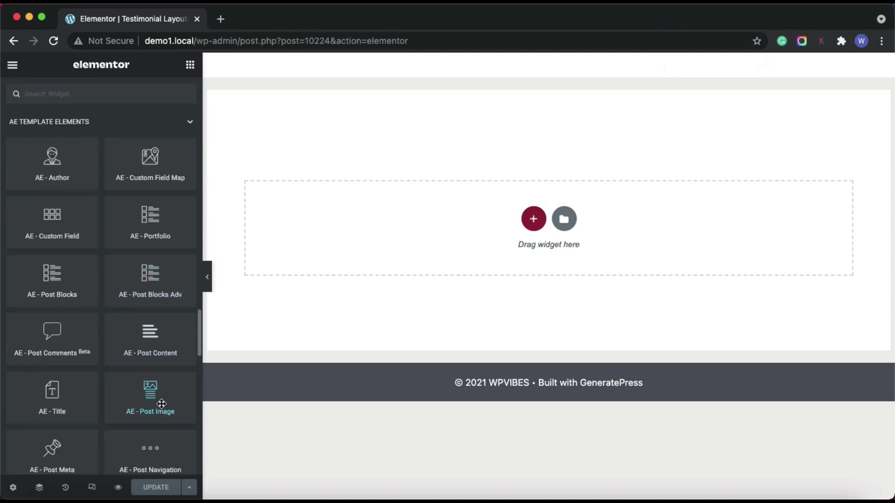
- Add a centred AE - Post Image widget to the template
{"action": "left_click_drag", "start_coordinate": [162, 404], "coordinate": [511, 226]}
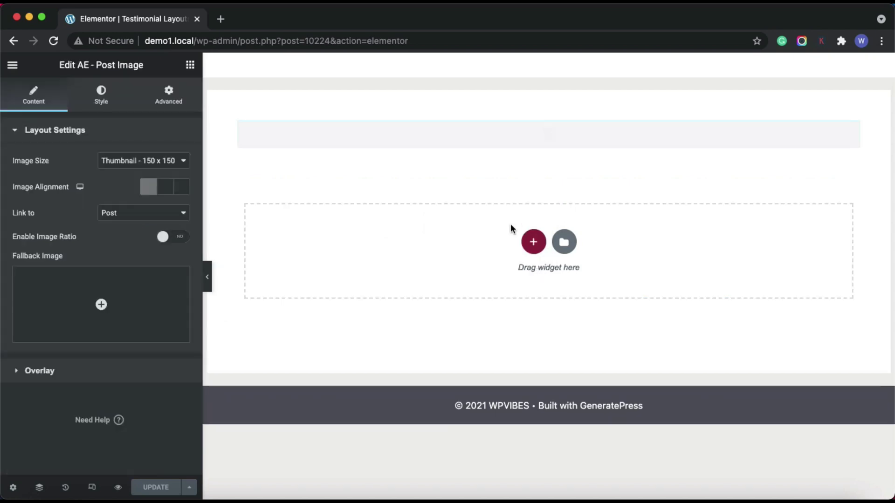
{"action": "left_click", "coordinate": [165, 186]}
{"action": "left_click", "coordinate": [101, 96]}
- Add AE - Post Content below the image with its text centred
{"action": "left_click_drag", "start_coordinate": [152, 344], "coordinate": [557, 210]}
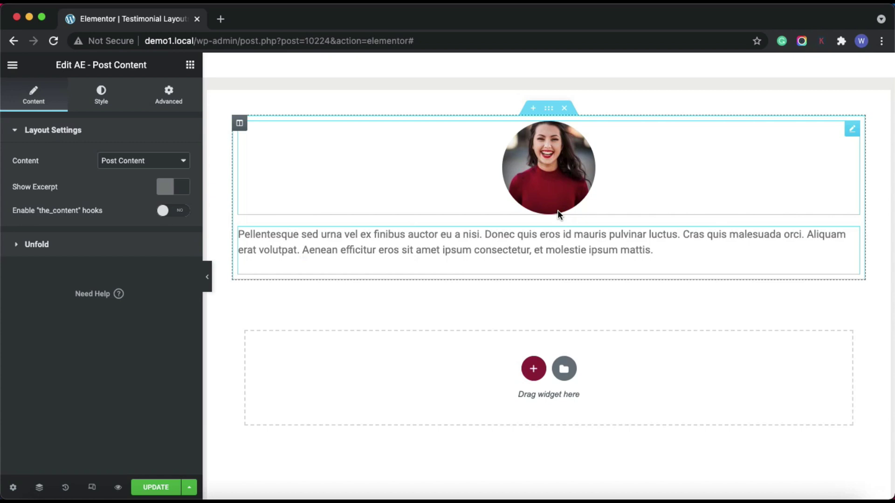
{"action": "left_click", "coordinate": [102, 95]}
{"action": "left_click", "coordinate": [165, 187]}
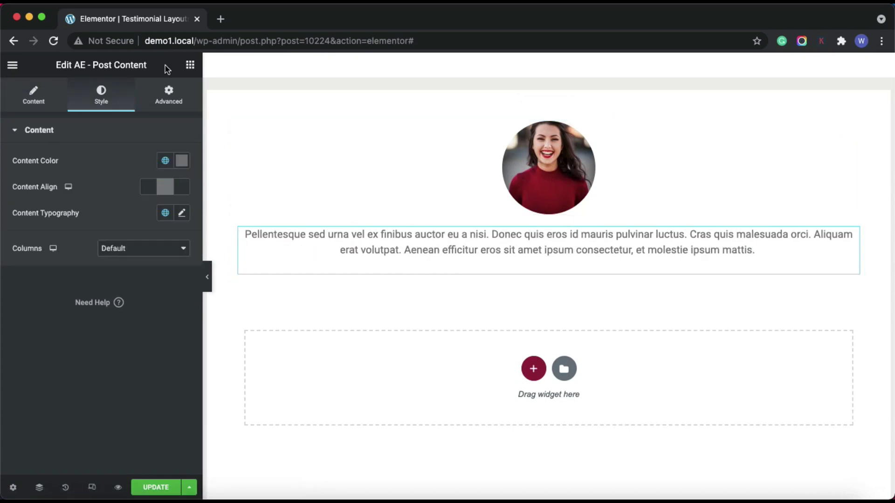
{"action": "left_click", "coordinate": [190, 65]}
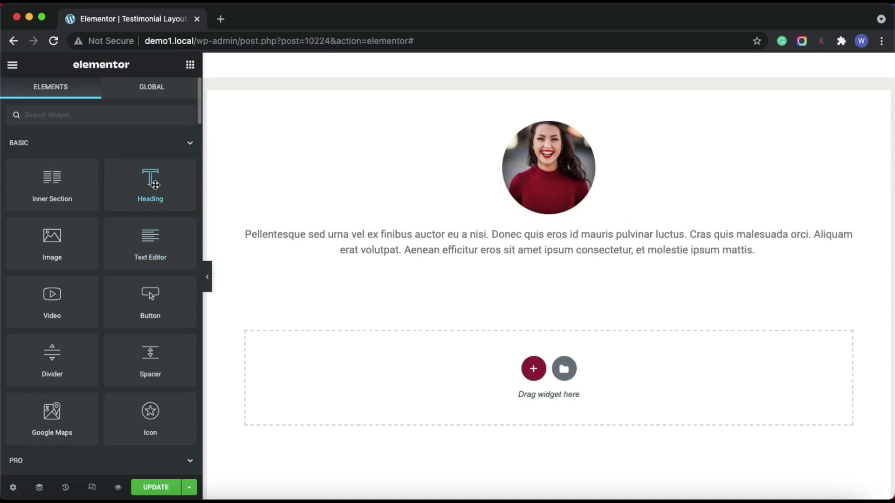
- Add a centred div heading below the quote showing the ACF Author Name field
{"action": "left_click_drag", "start_coordinate": [155, 185], "coordinate": [430, 256]}
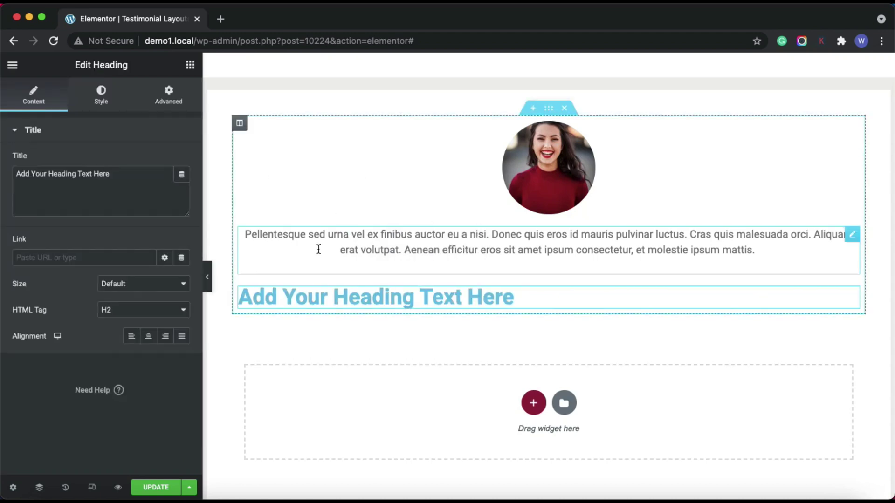
{"action": "left_click", "coordinate": [154, 310]}
{"action": "left_click", "coordinate": [135, 377]}
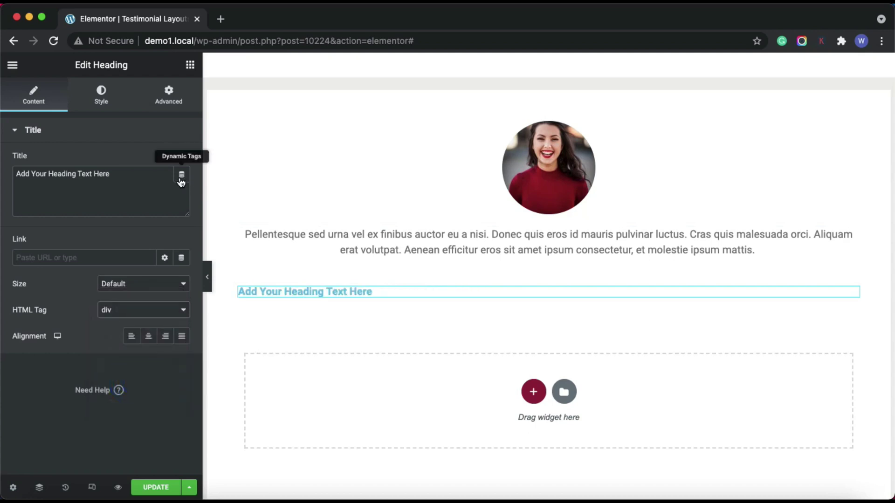
{"action": "left_click", "coordinate": [182, 181]}
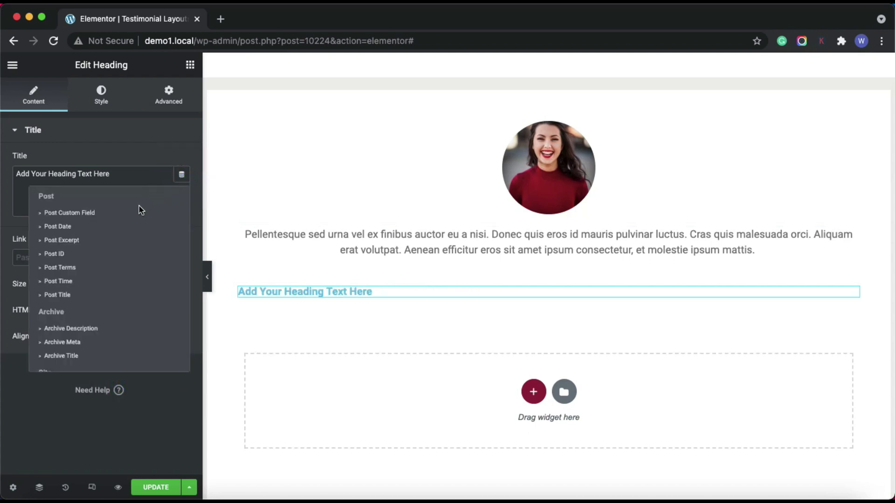
{"action": "scroll", "coordinate": [140, 207], "scroll_direction": "down", "scroll_amount": 5}
{"action": "scroll", "coordinate": [74, 272], "scroll_direction": "down", "scroll_amount": 3}
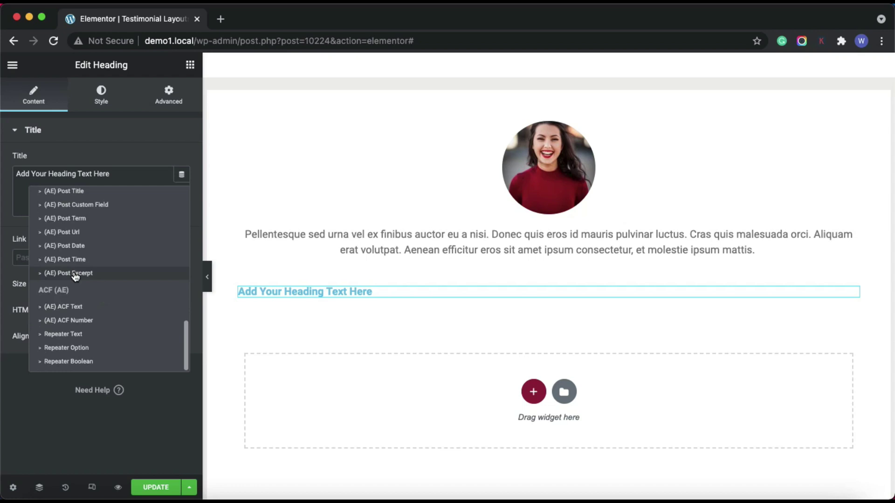
{"action": "left_click", "coordinate": [73, 308]}
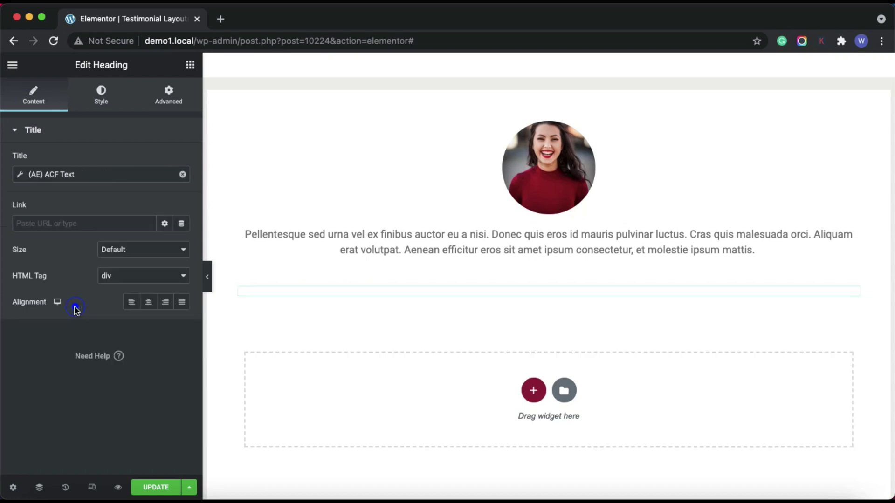
{"action": "left_click", "coordinate": [83, 178]}
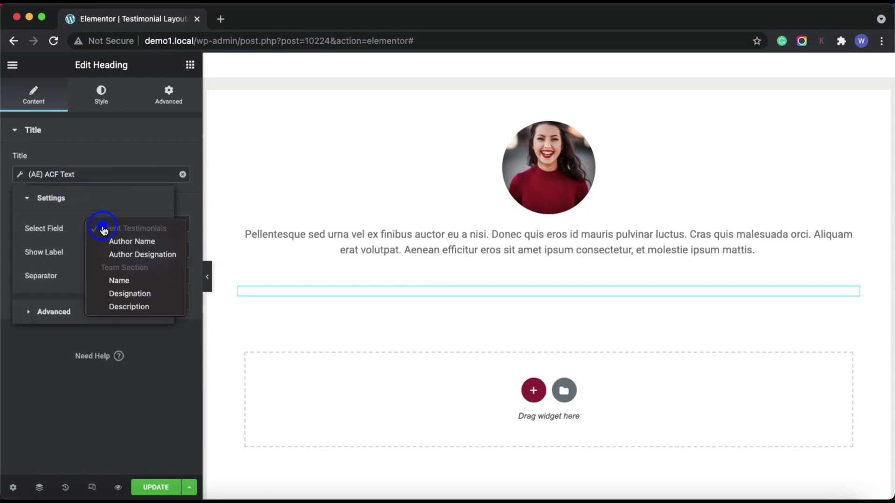
{"action": "left_click", "coordinate": [103, 230]}
{"action": "left_click", "coordinate": [119, 242]}
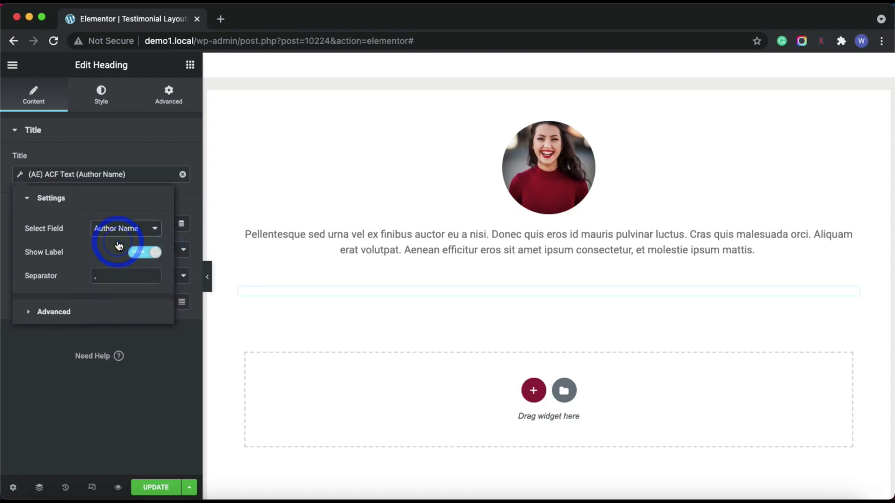
{"action": "left_click", "coordinate": [158, 154]}
{"action": "left_click", "coordinate": [150, 302]}
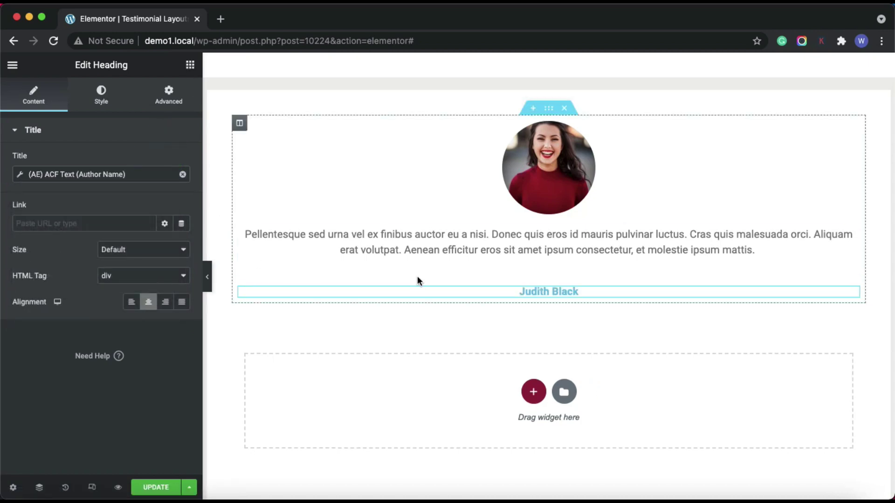
- Duplicate the heading to show Author Designation, then set heading colour and 10 px padding
{"action": "right_click", "coordinate": [854, 294]}
{"action": "left_click", "coordinate": [828, 322]}
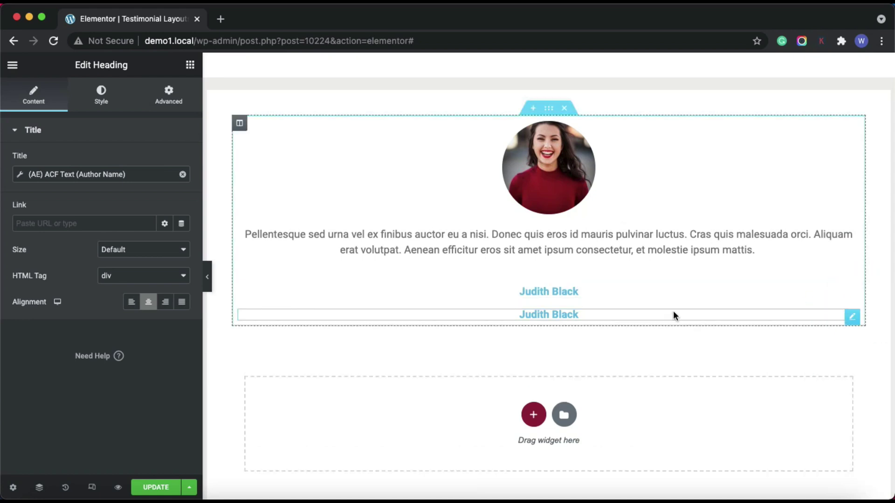
{"action": "left_click", "coordinate": [100, 175]}
{"action": "left_click", "coordinate": [122, 227]}
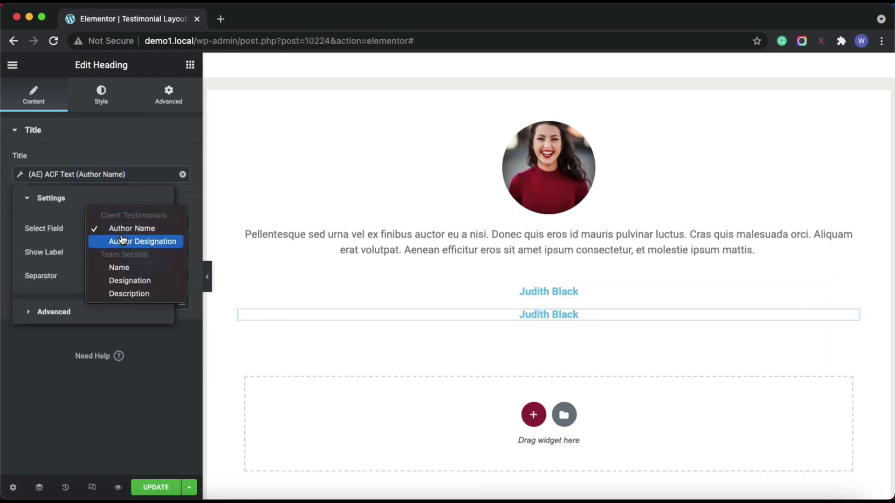
{"action": "left_click", "coordinate": [122, 240]}
{"action": "left_click", "coordinate": [101, 96]}
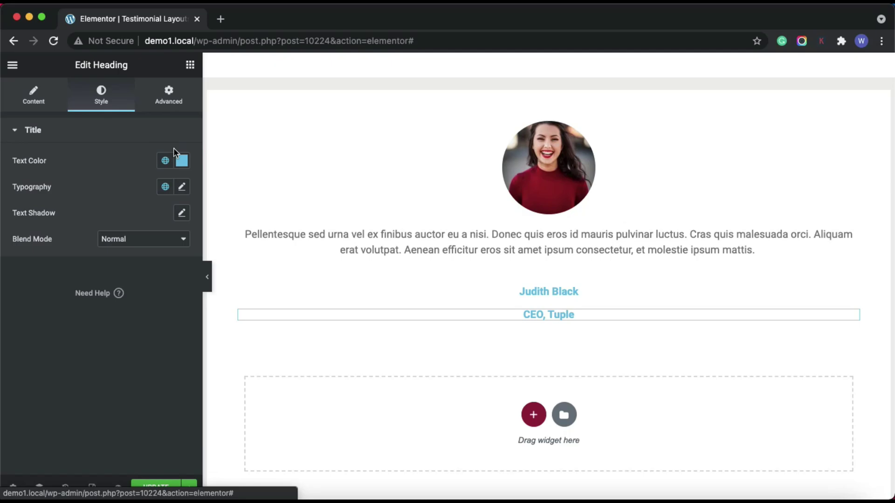
{"action": "left_click", "coordinate": [182, 161]}
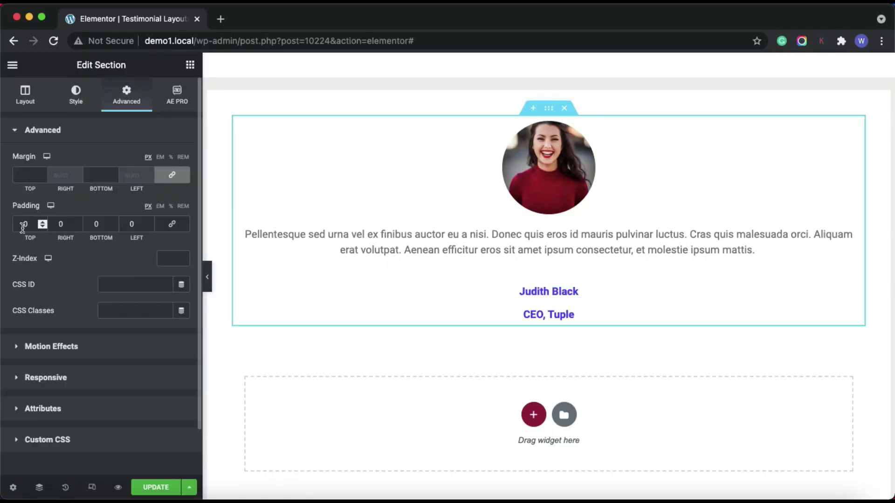
{"action": "type", "text": "10"}
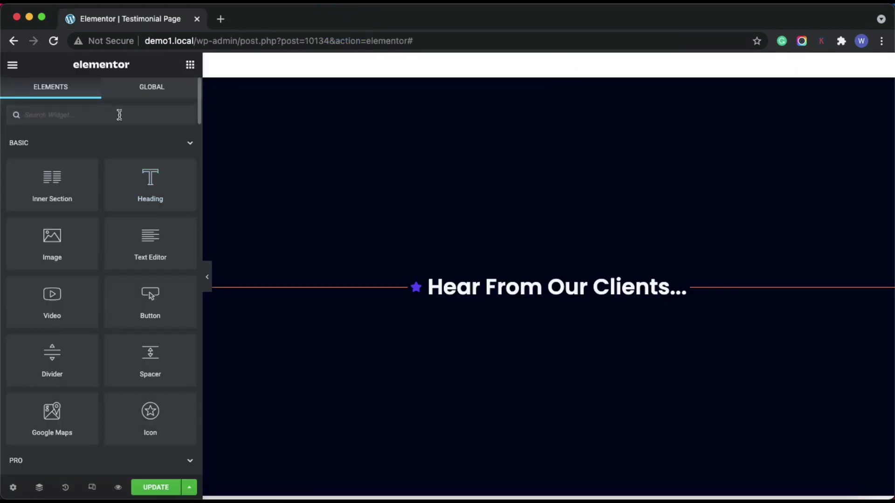
- Search 'po' and place AE - Post Blocks Adv below the Hear From Our Clients heading
{"action": "left_click", "coordinate": [120, 115]}
{"action": "type", "text": "po"}
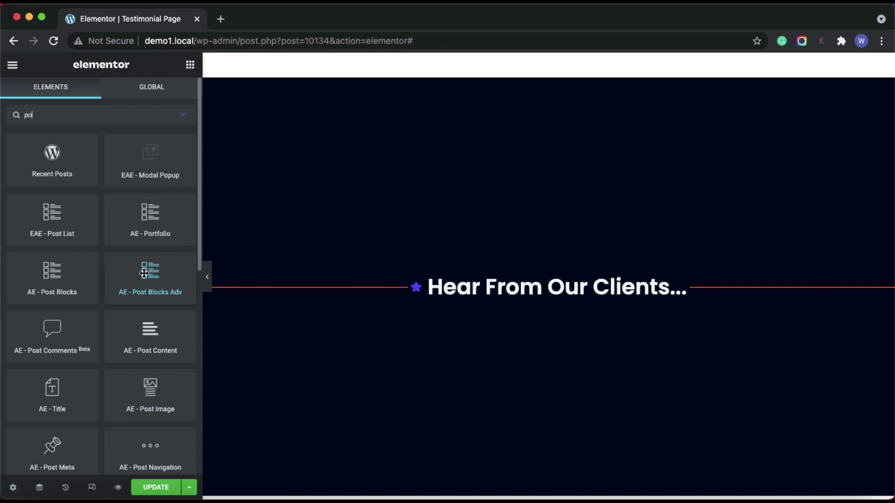
{"action": "left_click_drag", "start_coordinate": [146, 273], "coordinate": [444, 297]}
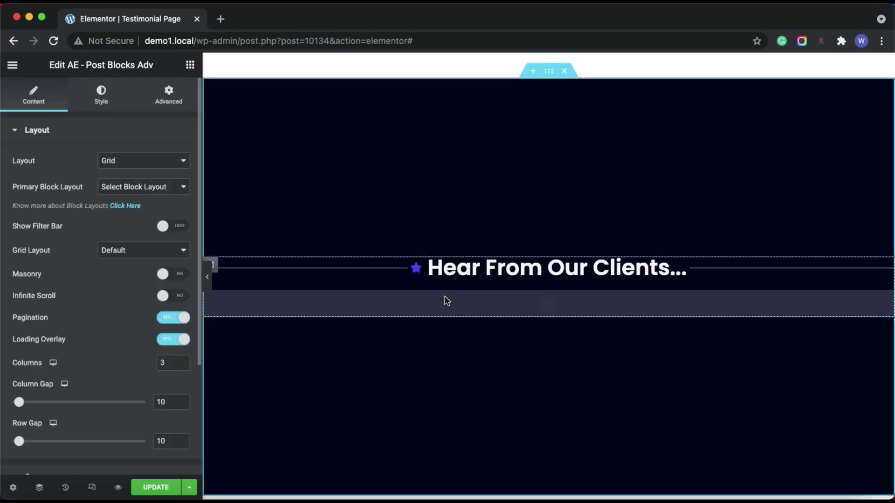
- Set Layout to Carousel and Primary Block Layout to Testimonial Layout
{"action": "left_click", "coordinate": [164, 160]}
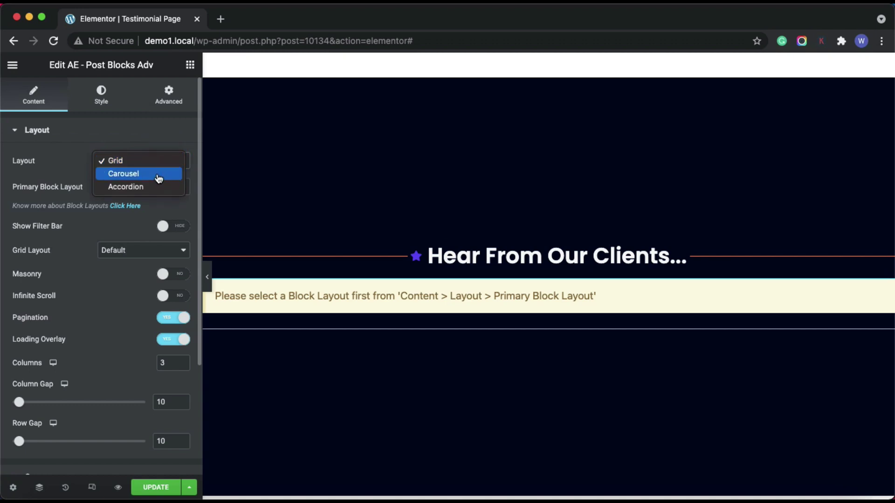
{"action": "left_click", "coordinate": [158, 175]}
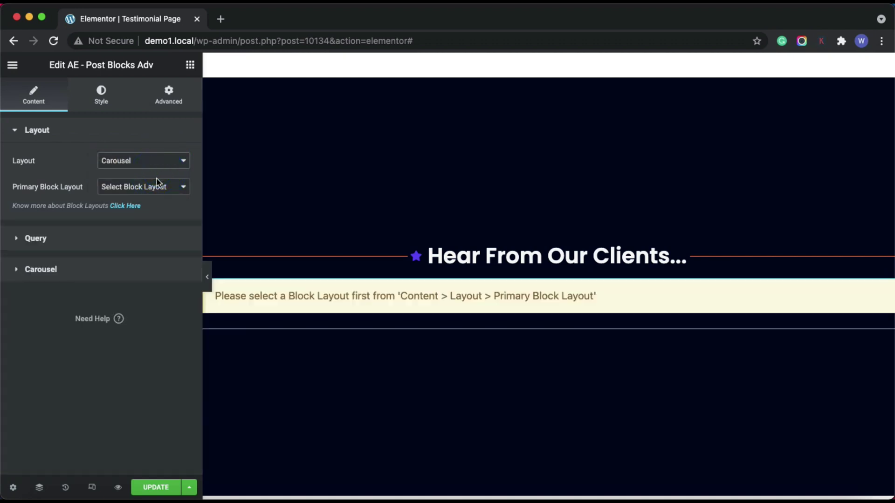
{"action": "left_click", "coordinate": [158, 188]}
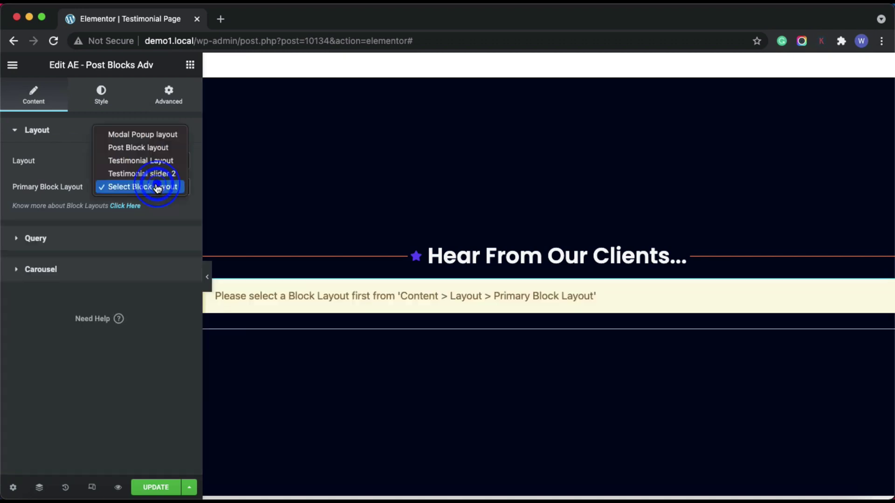
{"action": "left_click", "coordinate": [158, 161]}
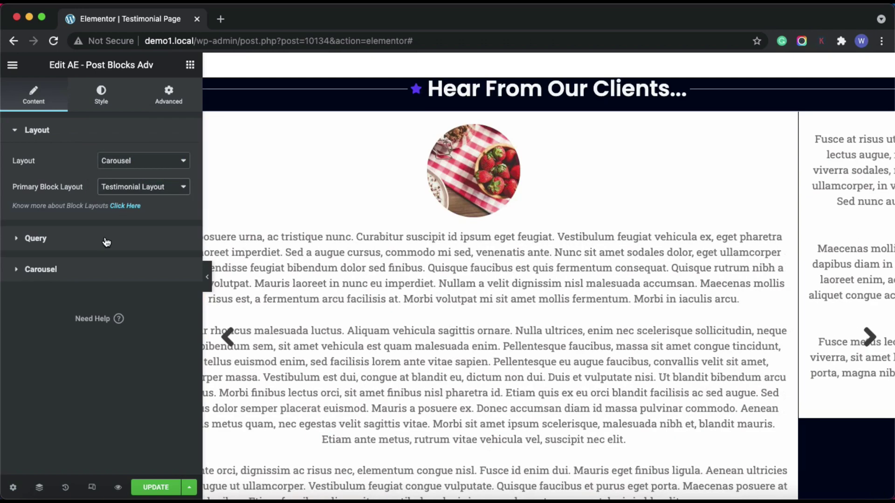
- Set the Query Source to Testimonials and review the remaining query options
{"action": "left_click", "coordinate": [105, 240]}
{"action": "left_click", "coordinate": [136, 196]}
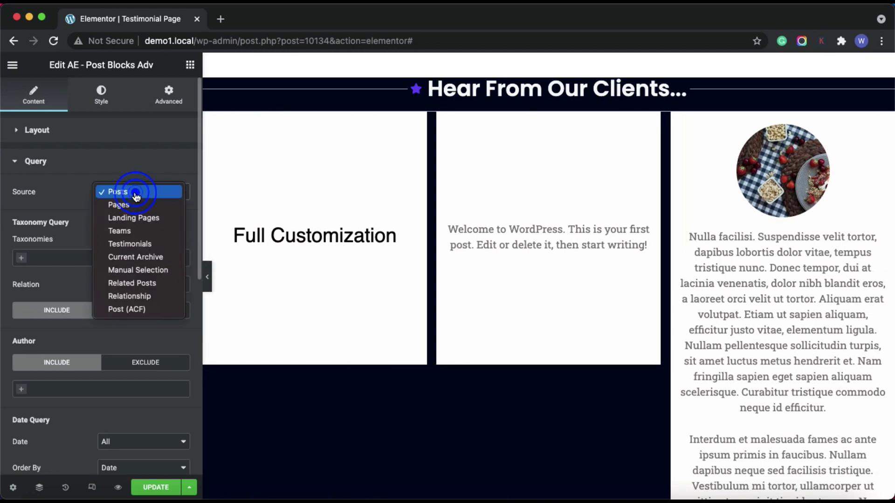
{"action": "left_click", "coordinate": [132, 244]}
{"action": "scroll", "coordinate": [133, 238], "scroll_direction": "down", "scroll_amount": 3}
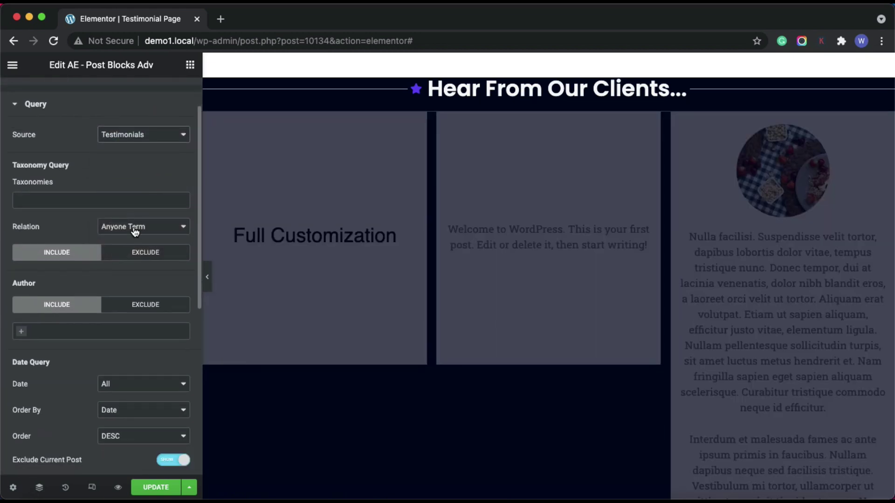
{"action": "scroll", "coordinate": [135, 234], "scroll_direction": "down", "scroll_amount": 5}
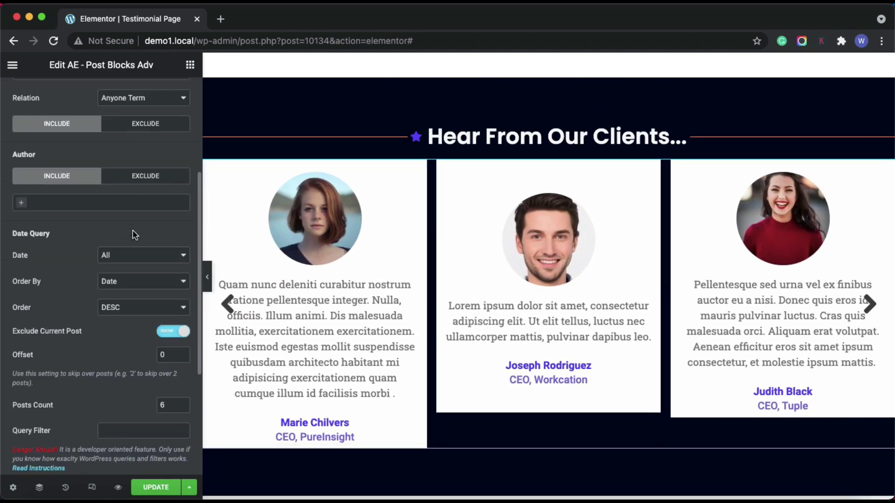
{"action": "scroll", "coordinate": [130, 293], "scroll_direction": "down", "scroll_amount": 5}
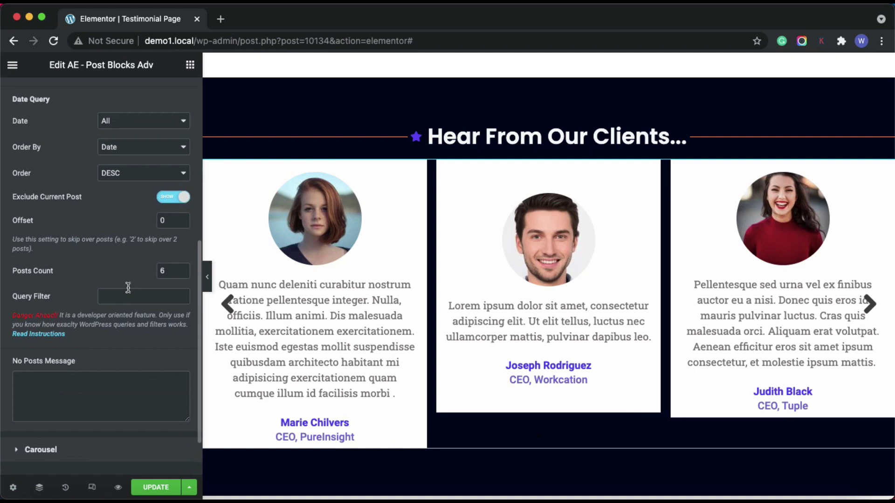
- Keep the Slide effect, show 1 slide per view, slow the speed, and enable autoplay
{"action": "left_click", "coordinate": [41, 450]}
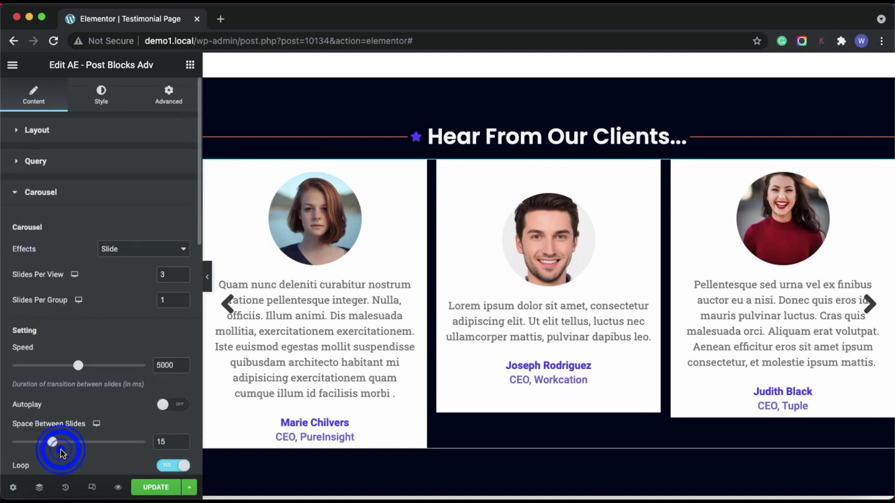
{"action": "left_click", "coordinate": [120, 253]}
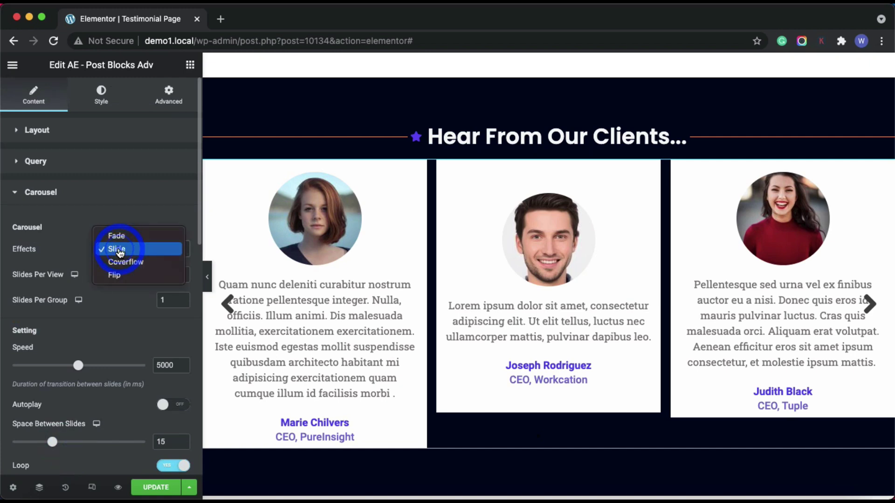
{"action": "left_click", "coordinate": [123, 249]}
{"action": "scroll", "coordinate": [125, 257], "scroll_direction": "down", "scroll_amount": 4}
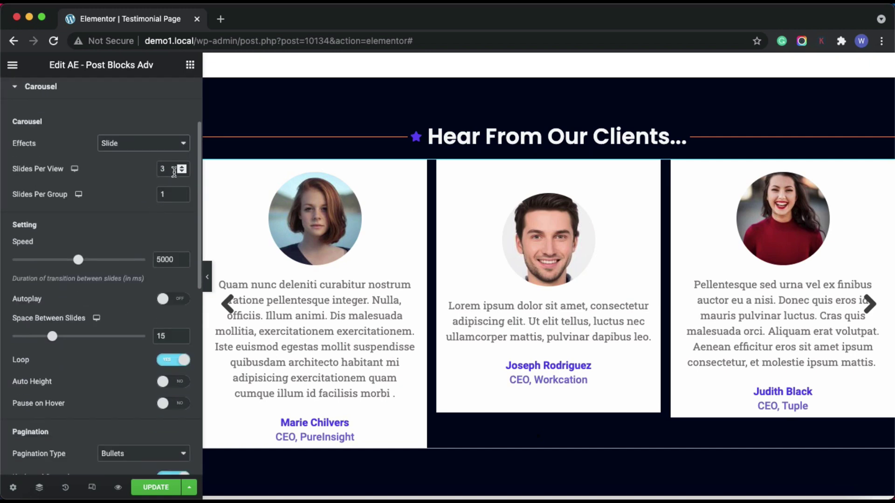
{"action": "left_click", "coordinate": [181, 171]}
{"action": "left_click", "coordinate": [182, 172]}
{"action": "left_click", "coordinate": [80, 260]}
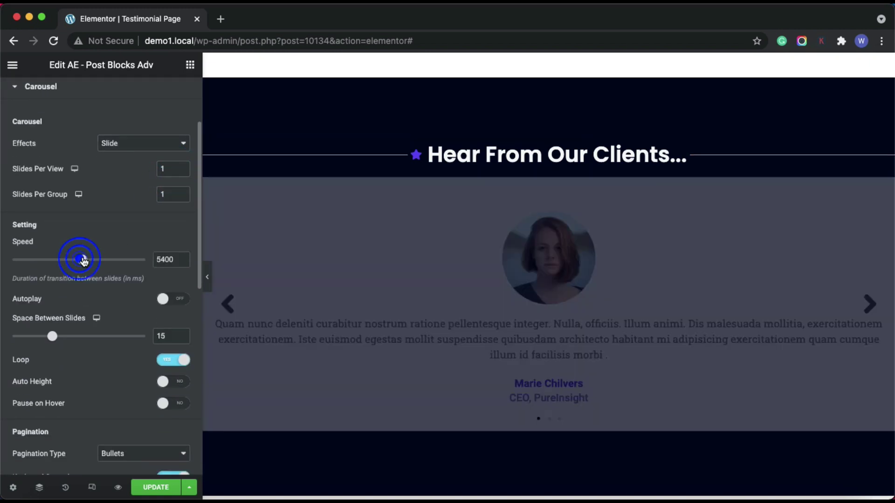
{"action": "left_click", "coordinate": [163, 300]}
- Set Space Between Slides to 20 and preview the page
{"action": "scroll", "coordinate": [61, 358], "scroll_direction": "down", "scroll_amount": 1}
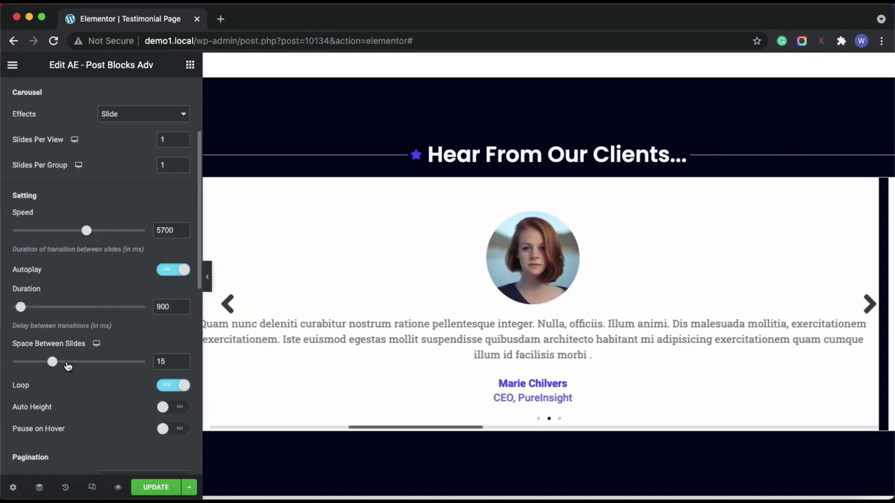
{"action": "left_click_drag", "start_coordinate": [53, 362], "coordinate": [66, 362]}
{"action": "scroll", "coordinate": [97, 389], "scroll_direction": "down", "scroll_amount": 3}
{"action": "scroll", "coordinate": [97, 389], "scroll_direction": "down", "scroll_amount": 2}
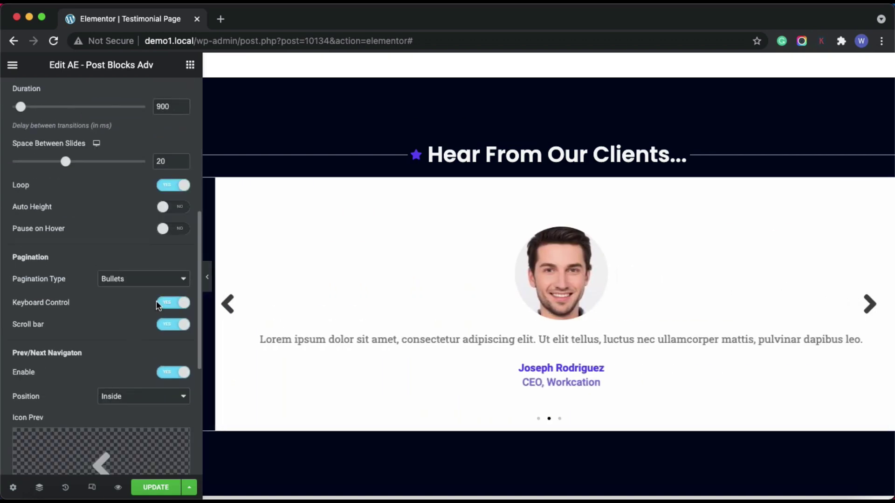
{"action": "left_click", "coordinate": [139, 487]}
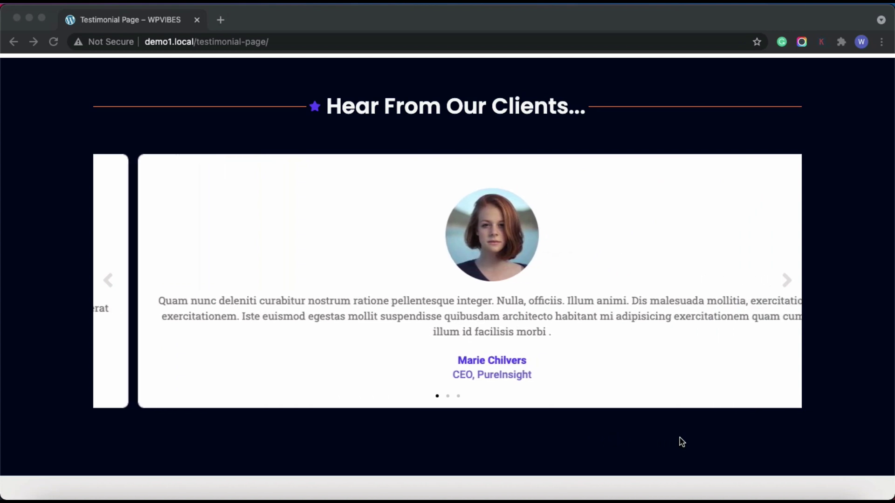
- Scroll through the live Testimonial Page to watch the carousel autoplay
{"action": "scroll", "coordinate": [682, 442], "scroll_direction": "down", "scroll_amount": 6}
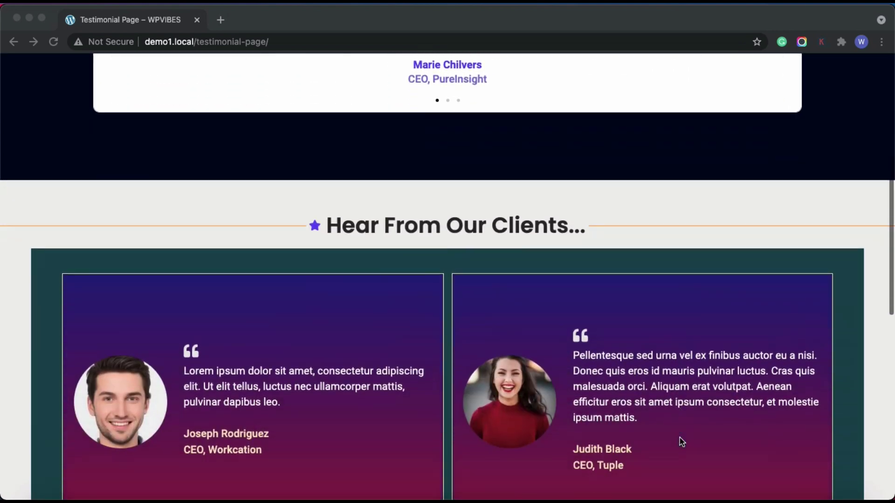
{"action": "scroll", "coordinate": [682, 442], "scroll_direction": "down", "scroll_amount": 2}
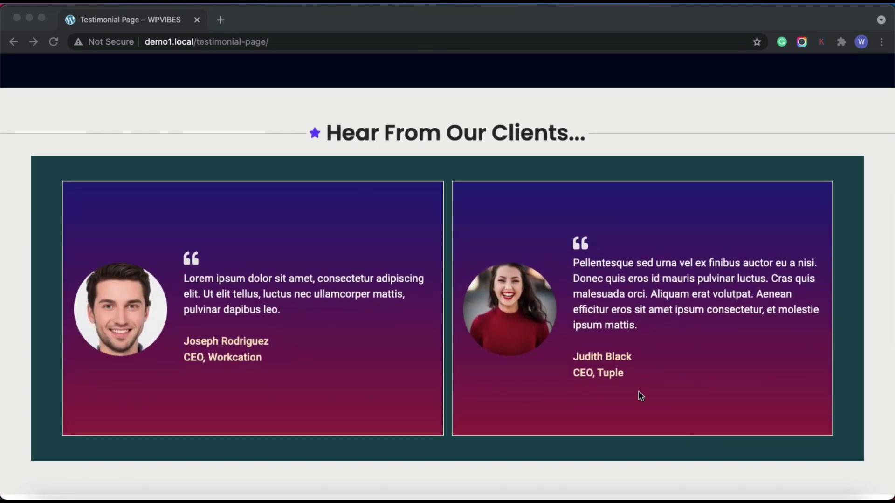
{"action": "scroll", "coordinate": [640, 396], "scroll_direction": "down", "scroll_amount": 10}
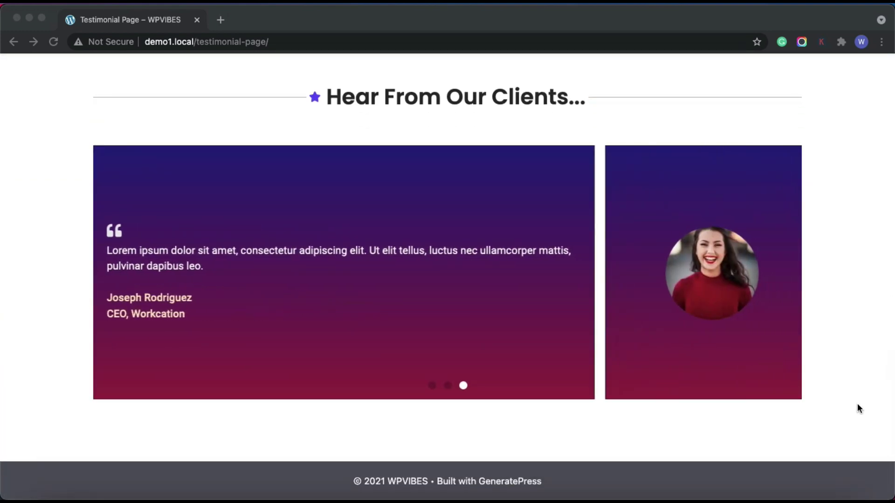
{"action": "scroll", "coordinate": [859, 408], "scroll_direction": "up", "scroll_amount": 2}
{"action": "scroll", "coordinate": [860, 409], "scroll_direction": "up", "scroll_amount": 15}
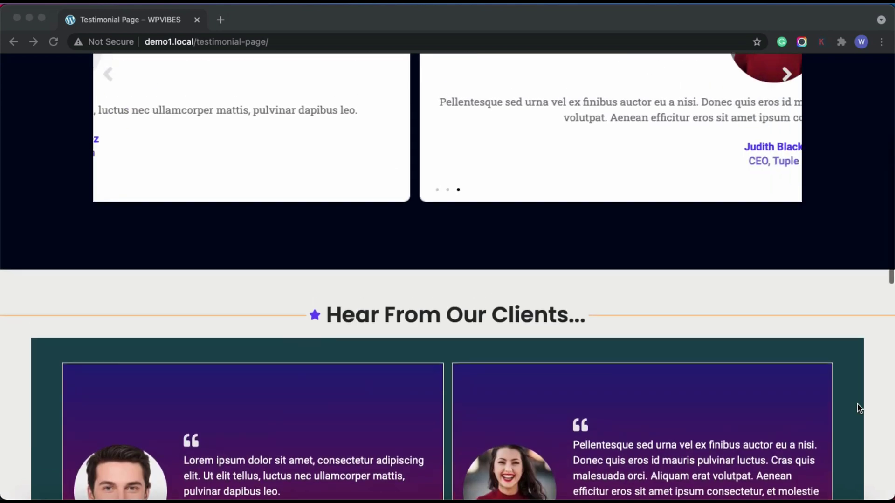